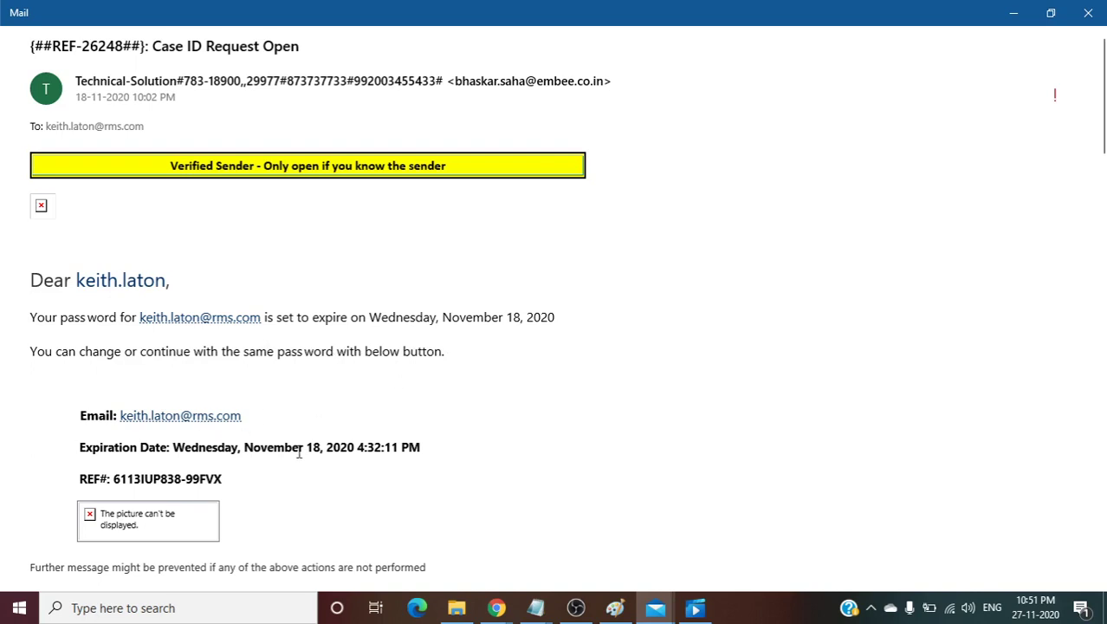
- Copy the link behind the undisplayed picture below the REF# line in the suspicious password-expiry email
mouse_move(155, 524)
mouse_move(208, 531)
right_click(188, 532)
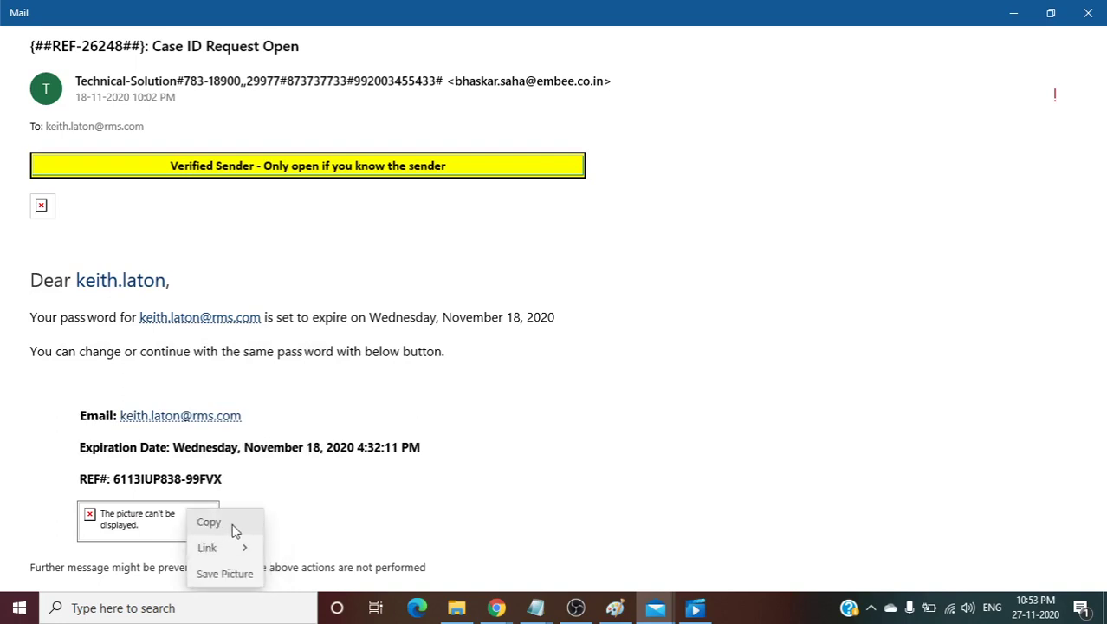
- Switch to the urlscan.io window in Chrome and submit the copied email link for a public scan
click(499, 608)
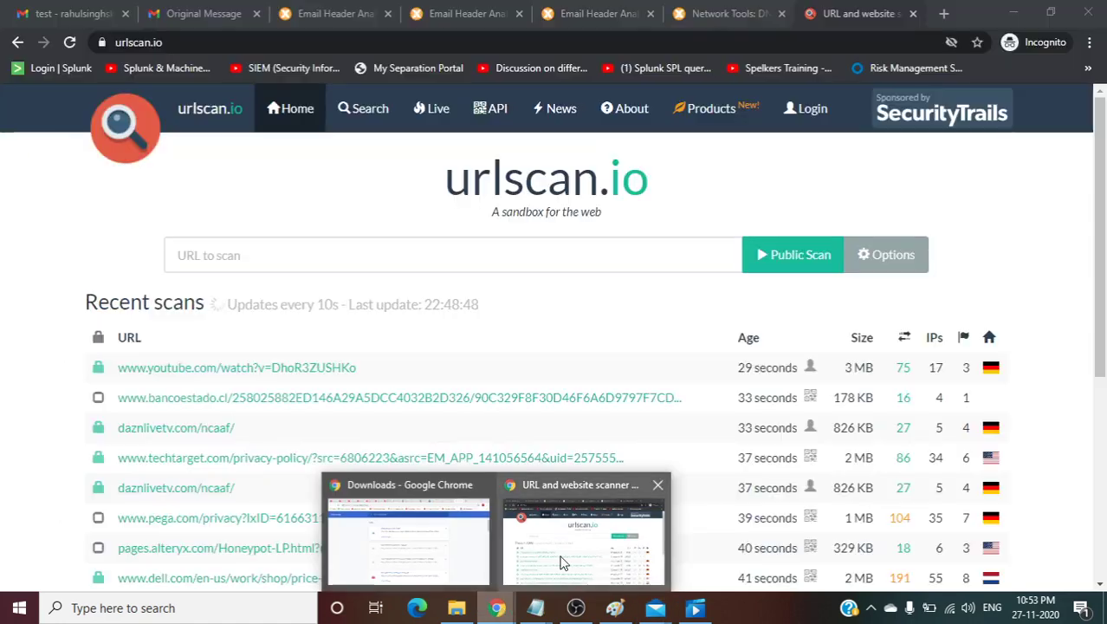
click(563, 551)
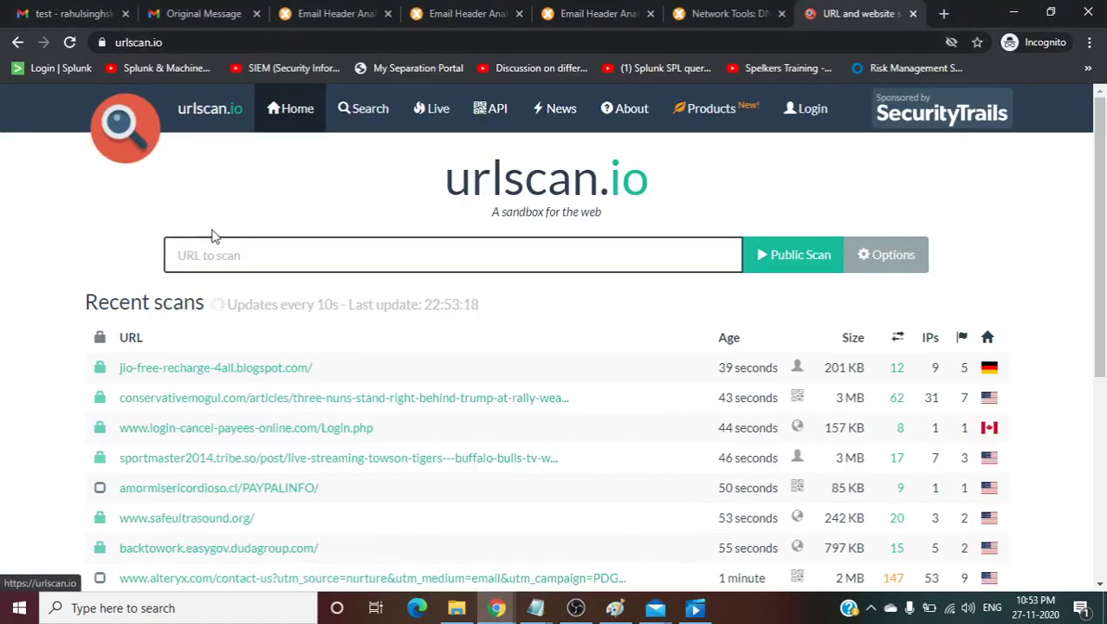
key(ctrl+v)
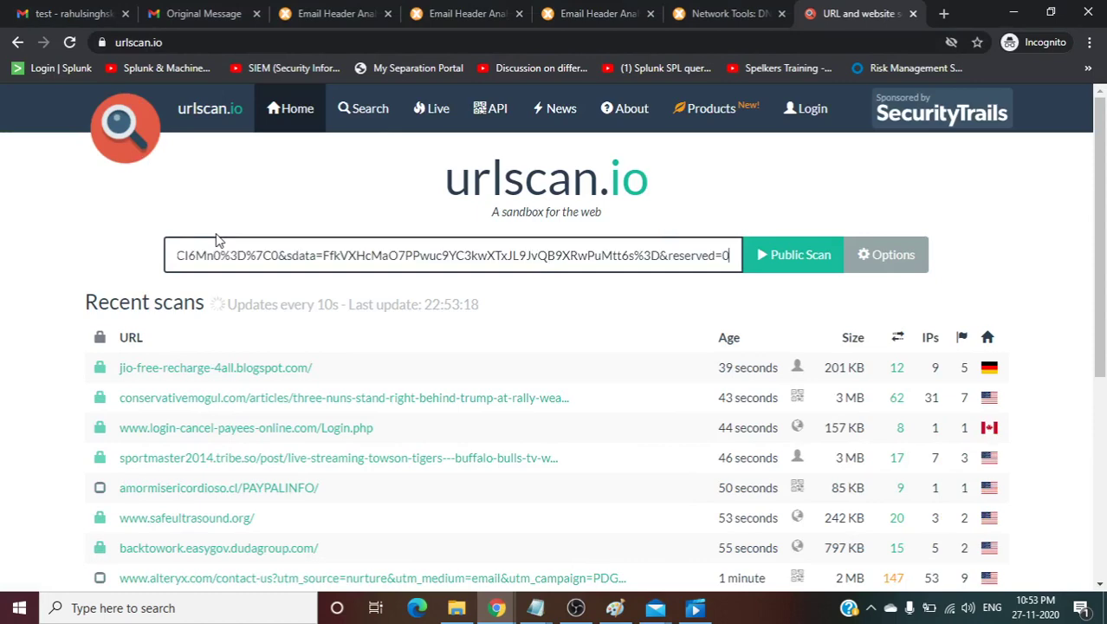
click(809, 255)
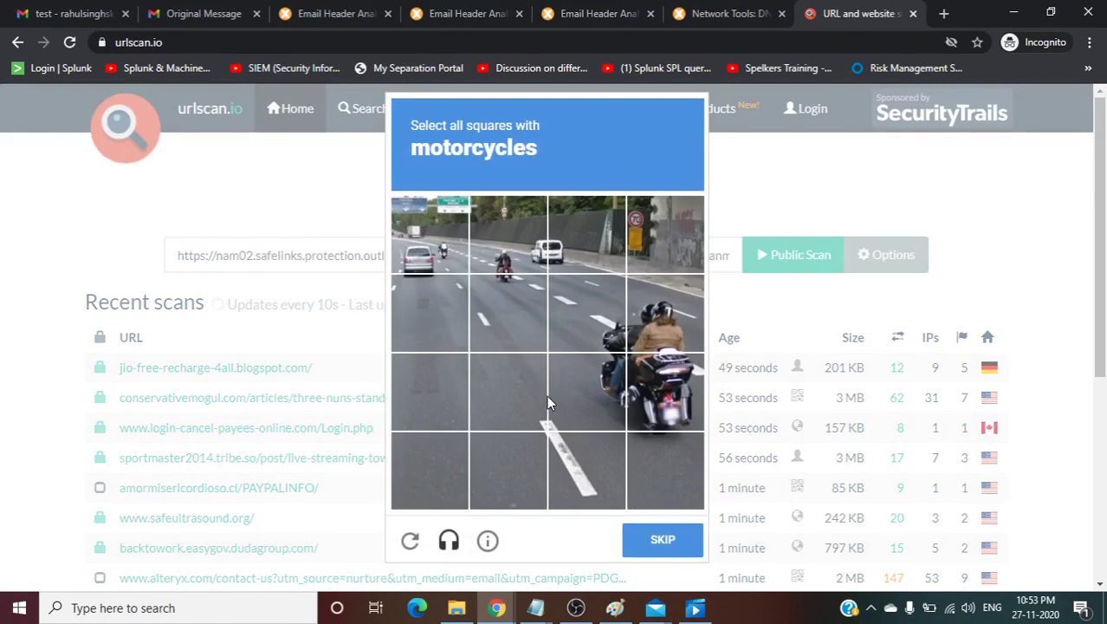
- Solve the image challenge by selecting all squares with motorcycles and verify it to start the scan
click(648, 381)
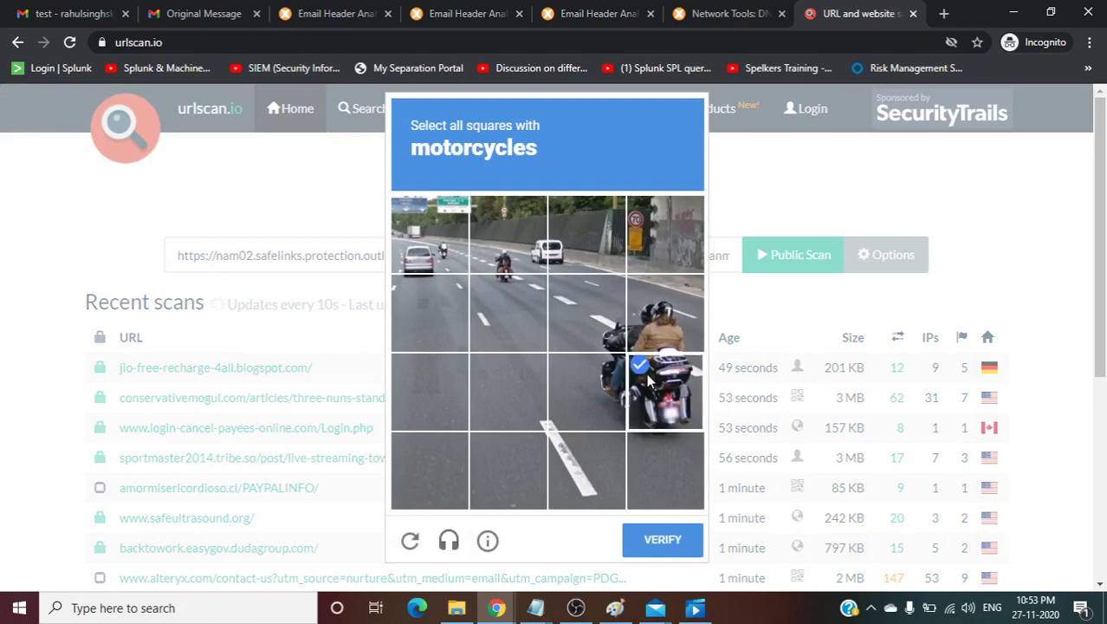
click(650, 324)
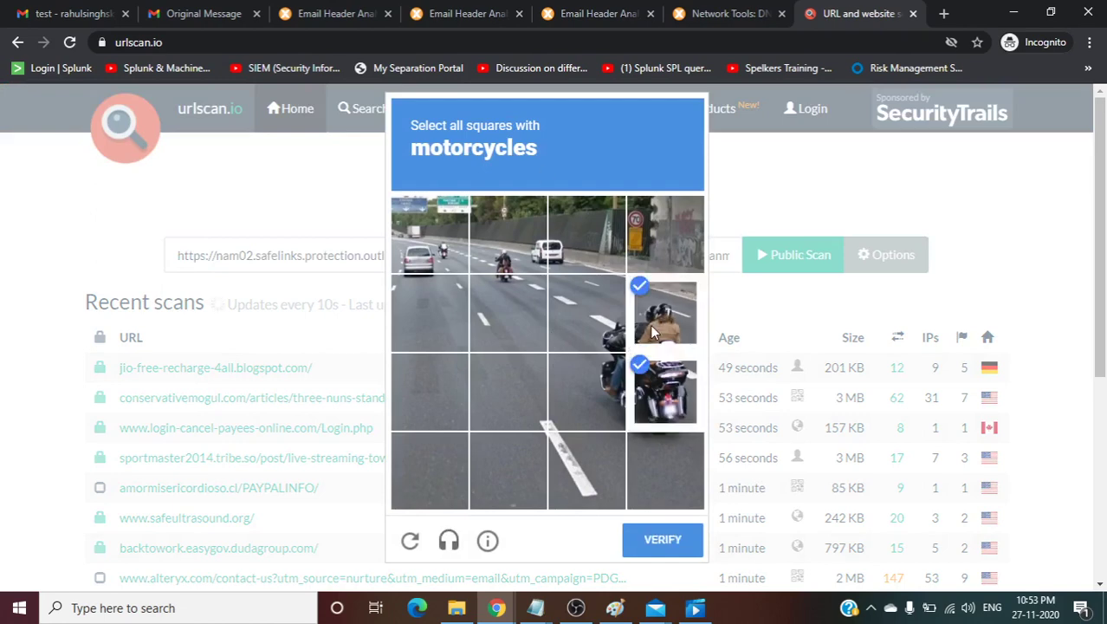
click(606, 328)
click(608, 392)
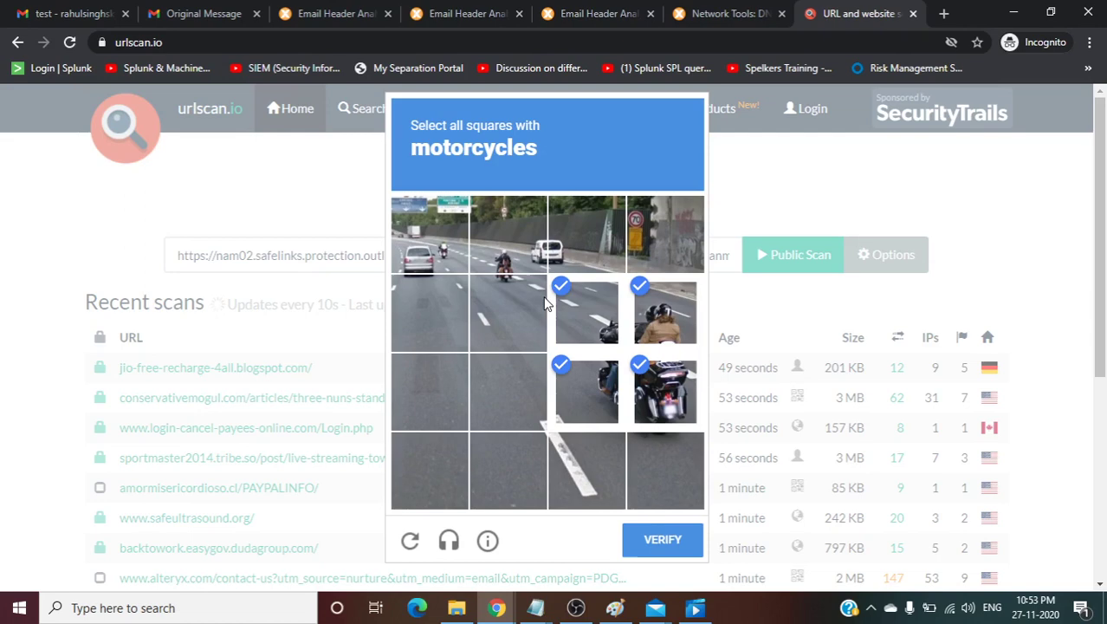
click(518, 287)
click(506, 249)
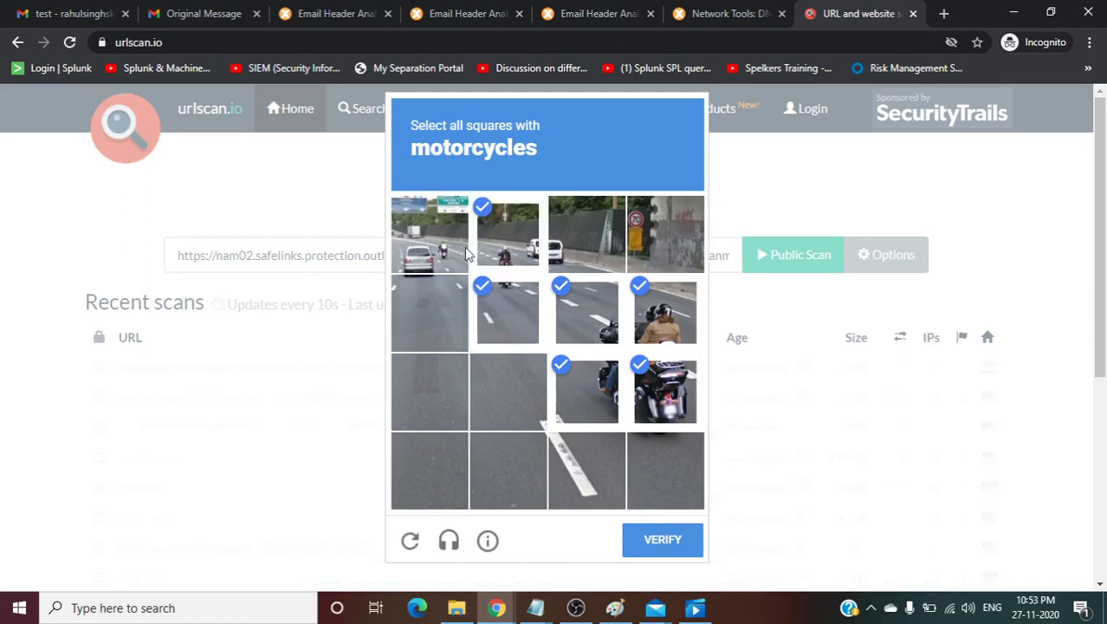
click(447, 252)
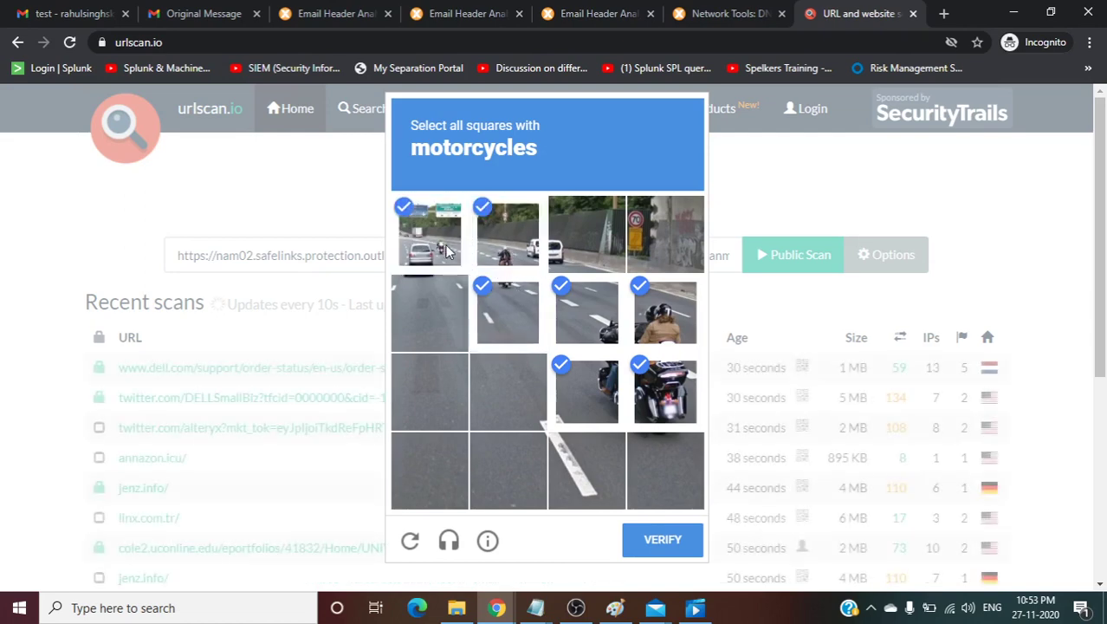
click(665, 540)
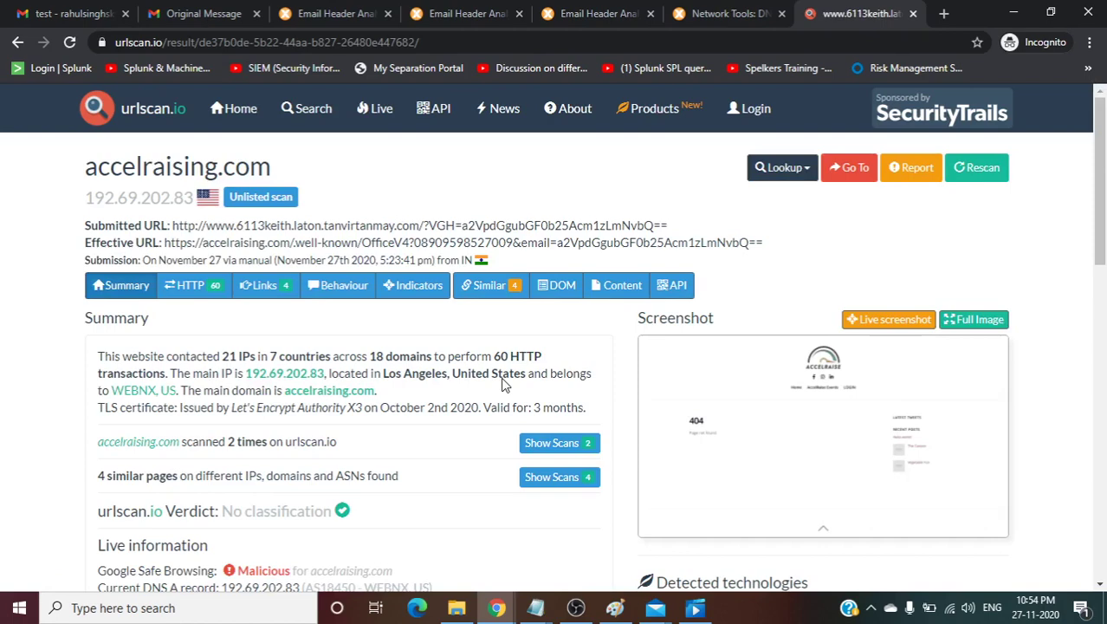
- Examine the scan result's summary, submitted and effective URLs, and the page screenshot for accelraising.com
scroll(504, 383, down, 1)
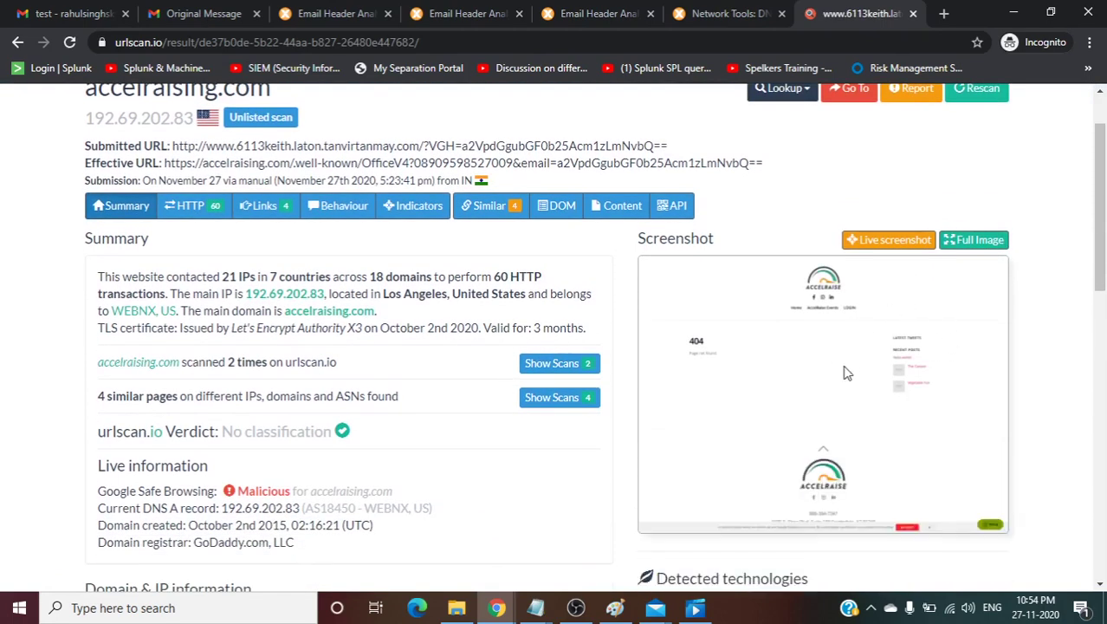
scroll(834, 389, down, 1)
scroll(361, 244, up, 1)
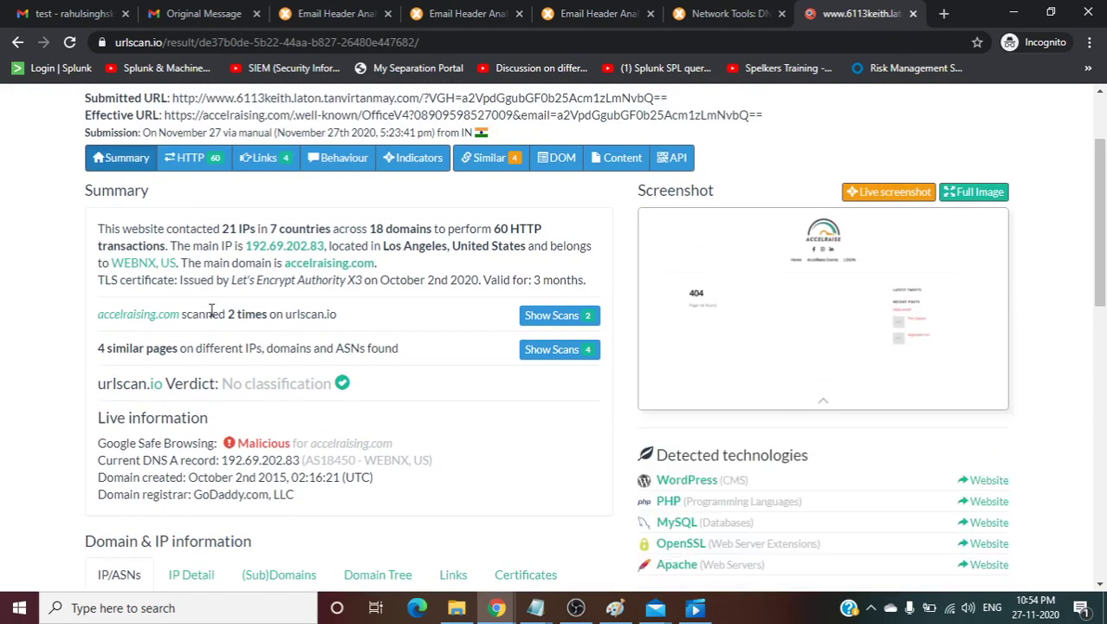
scroll(210, 312, up, 2)
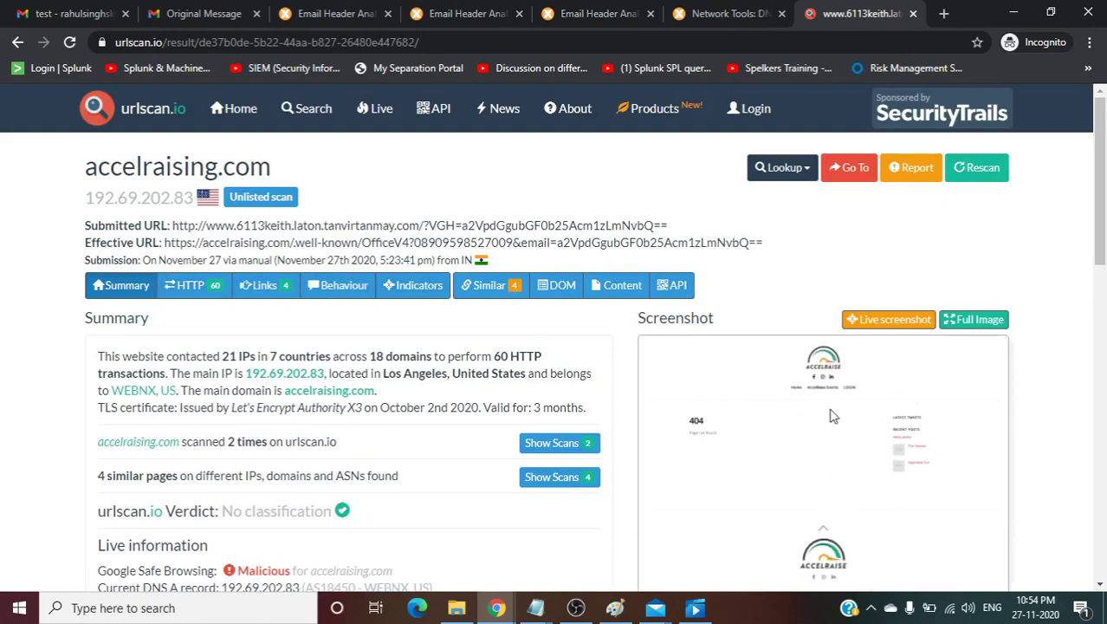
scroll(830, 416, down, 1)
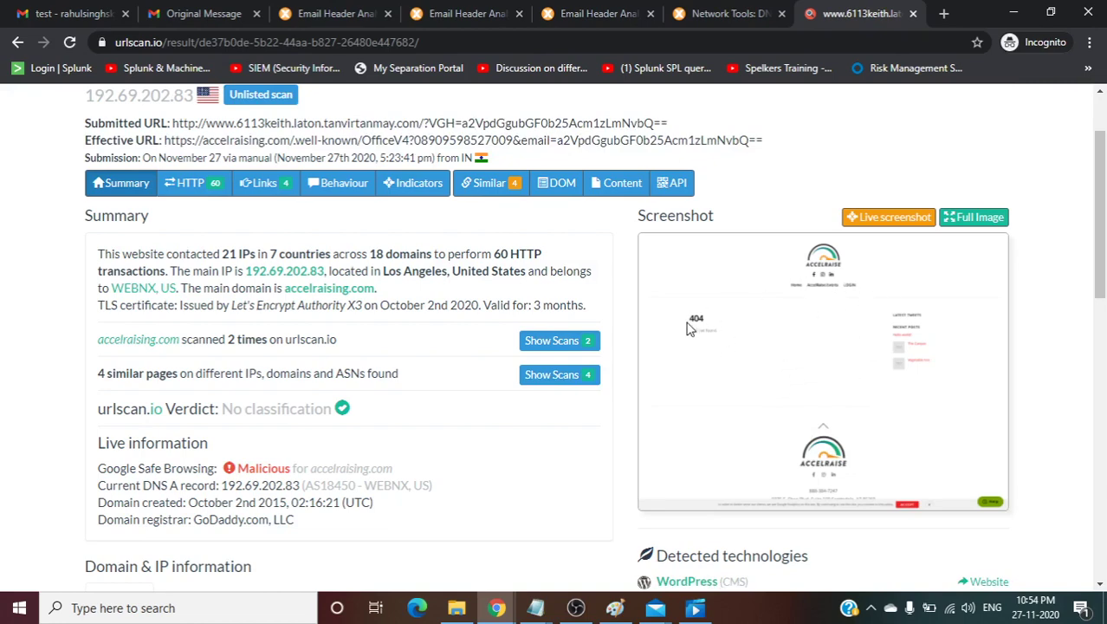
scroll(822, 317, up, 3)
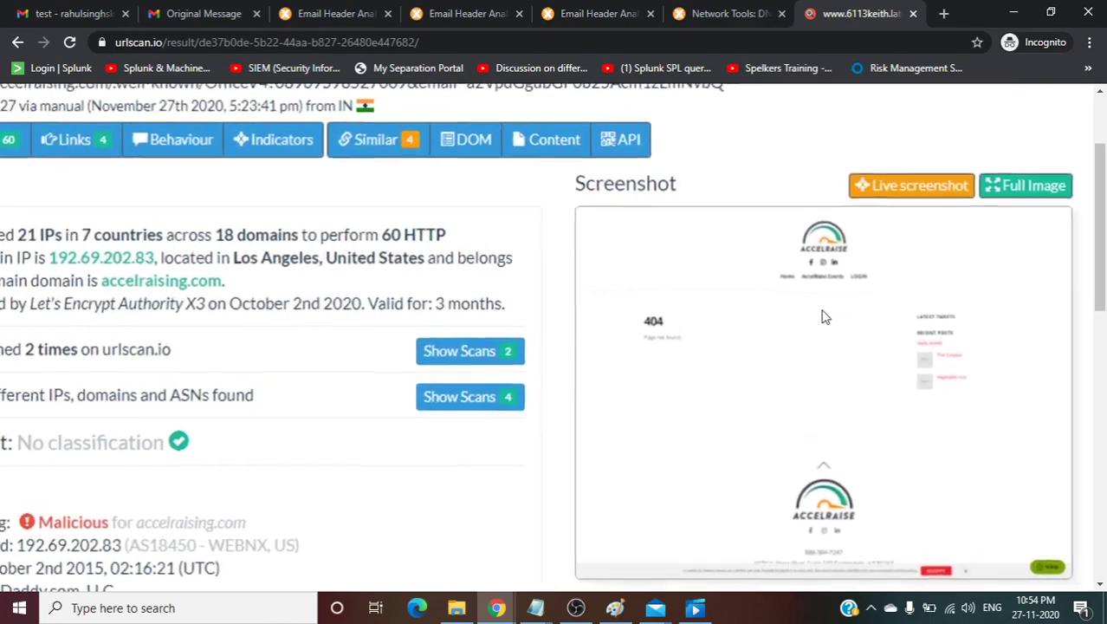
scroll(823, 317, up, 1)
scroll(823, 317, down, 3)
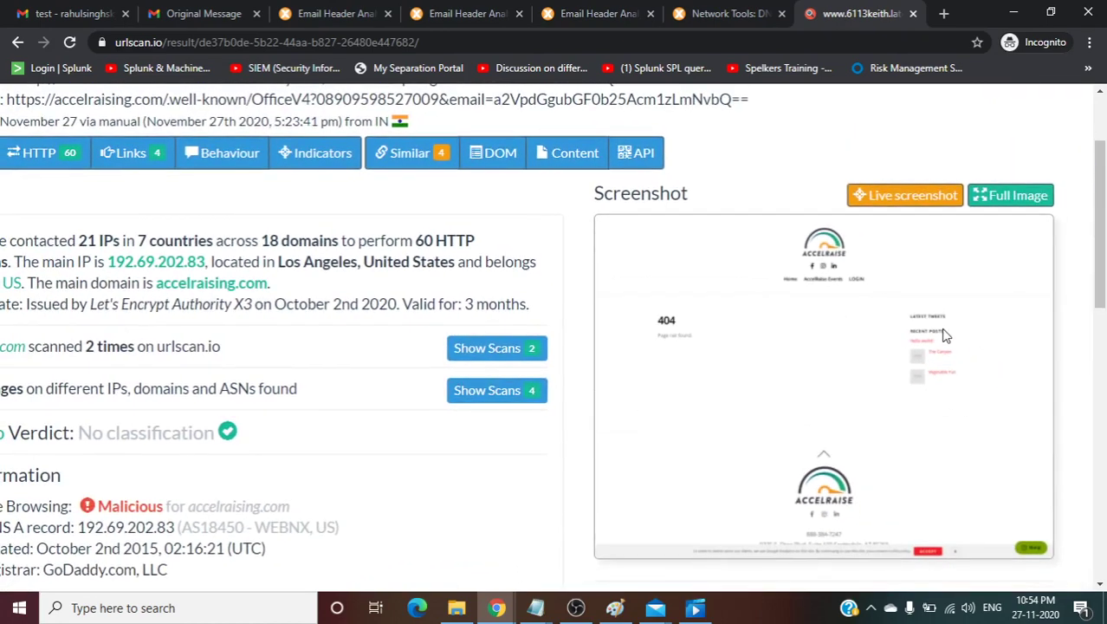
scroll(944, 334, up, 2)
scroll(944, 334, down, 3)
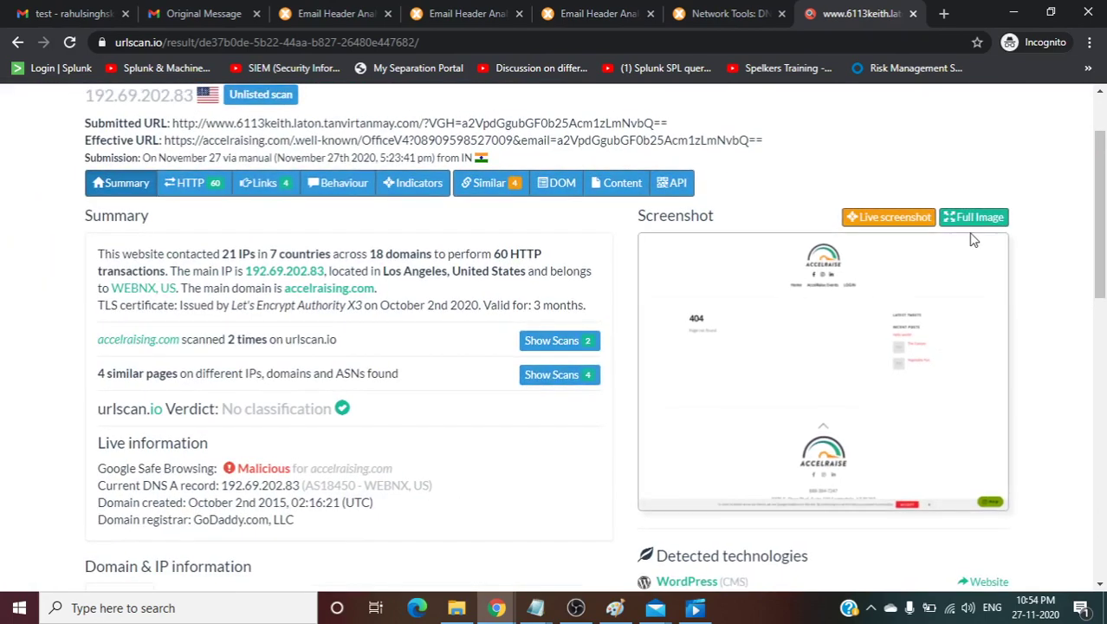
- View the full-size image of the scanned page, inspect its recent posts and footer up close, and return to the scan result
click(972, 218)
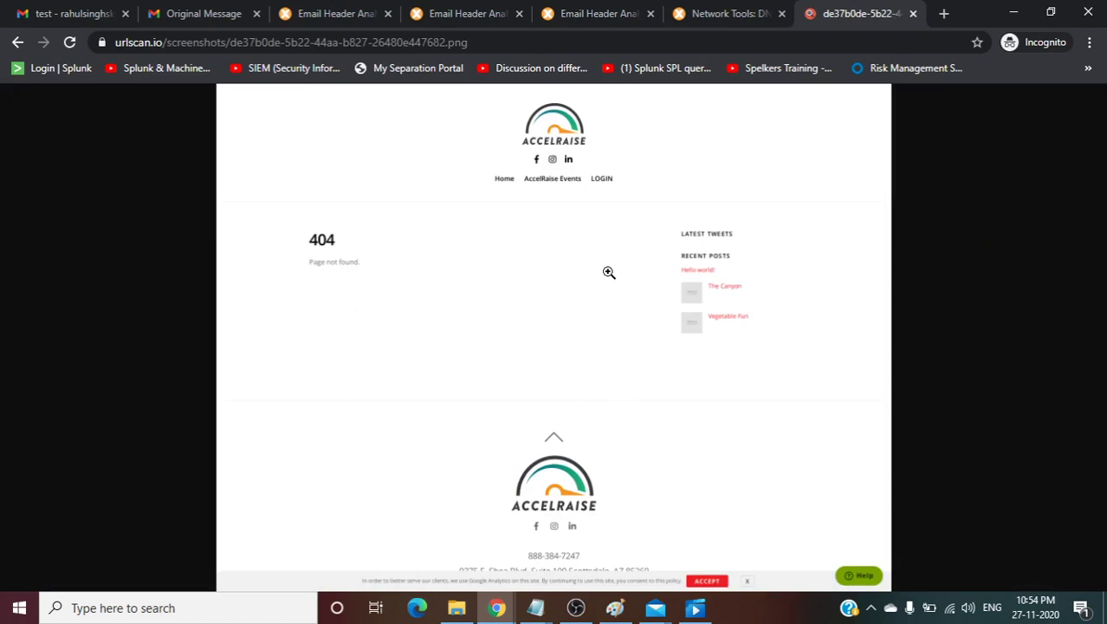
click(718, 347)
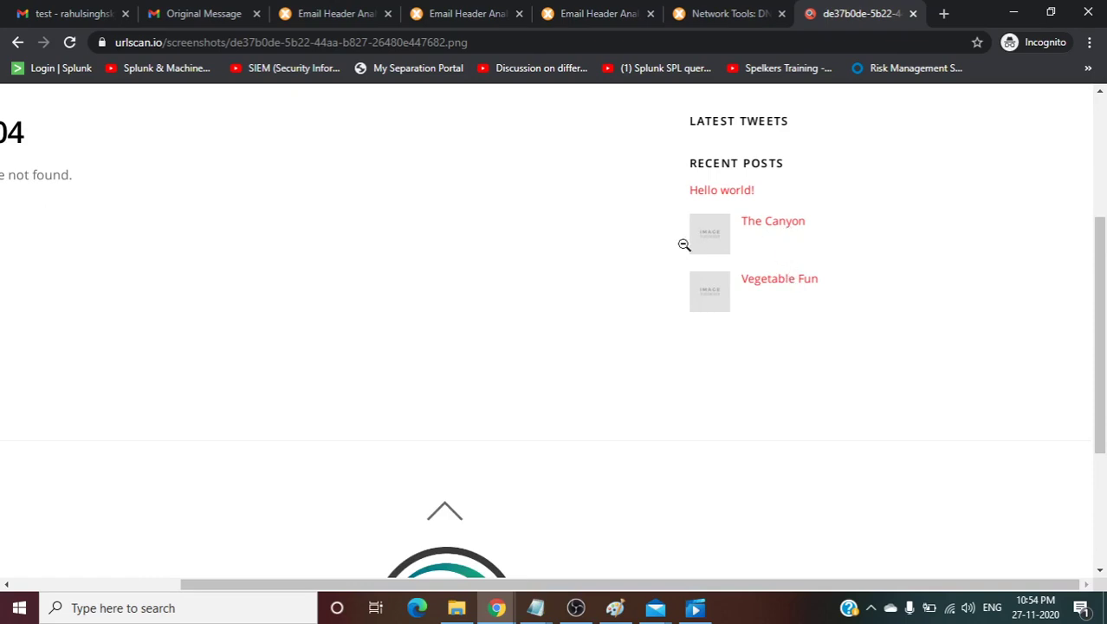
click(613, 273)
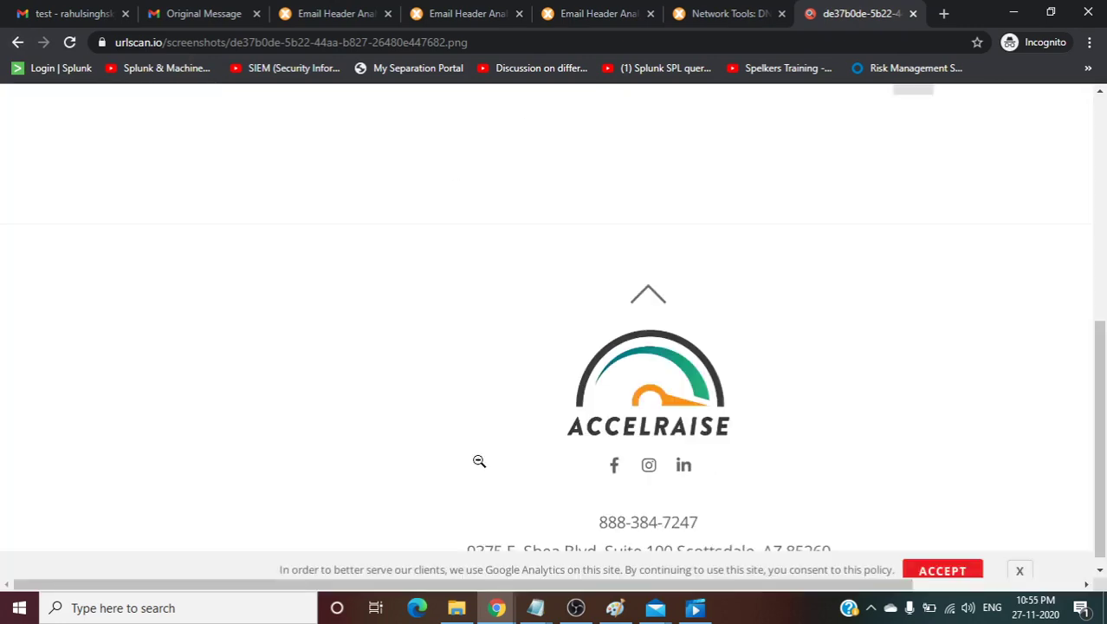
click(477, 460)
click(435, 382)
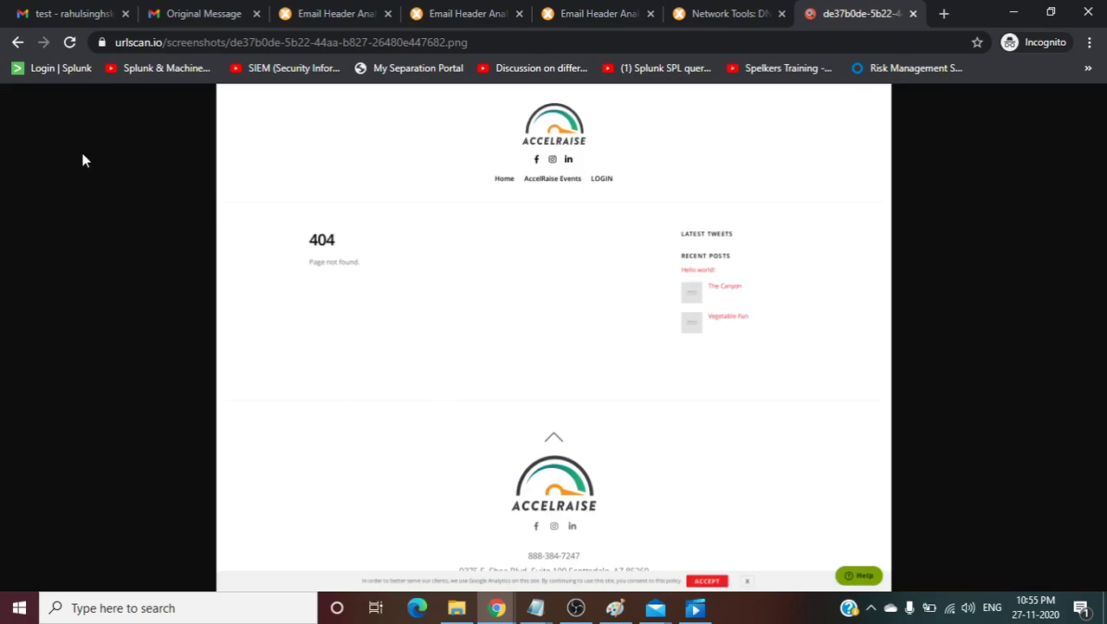
click(18, 43)
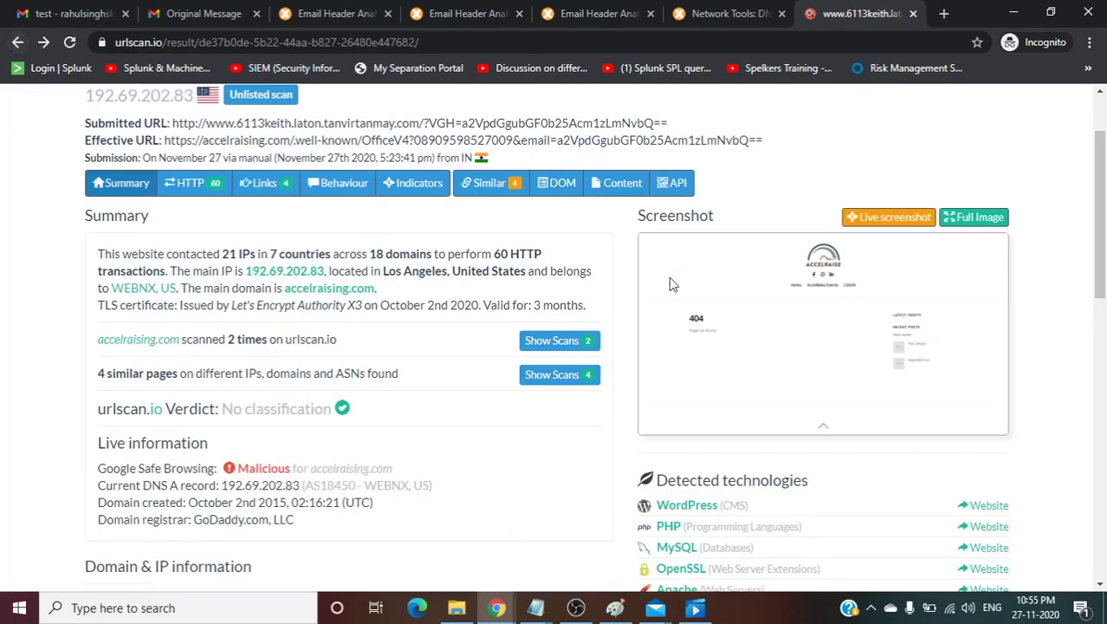
- Review the summary of contacted IPs and domains, then look up the previous scans of accelraising.com and return to the result
scroll(331, 407, up, 1)
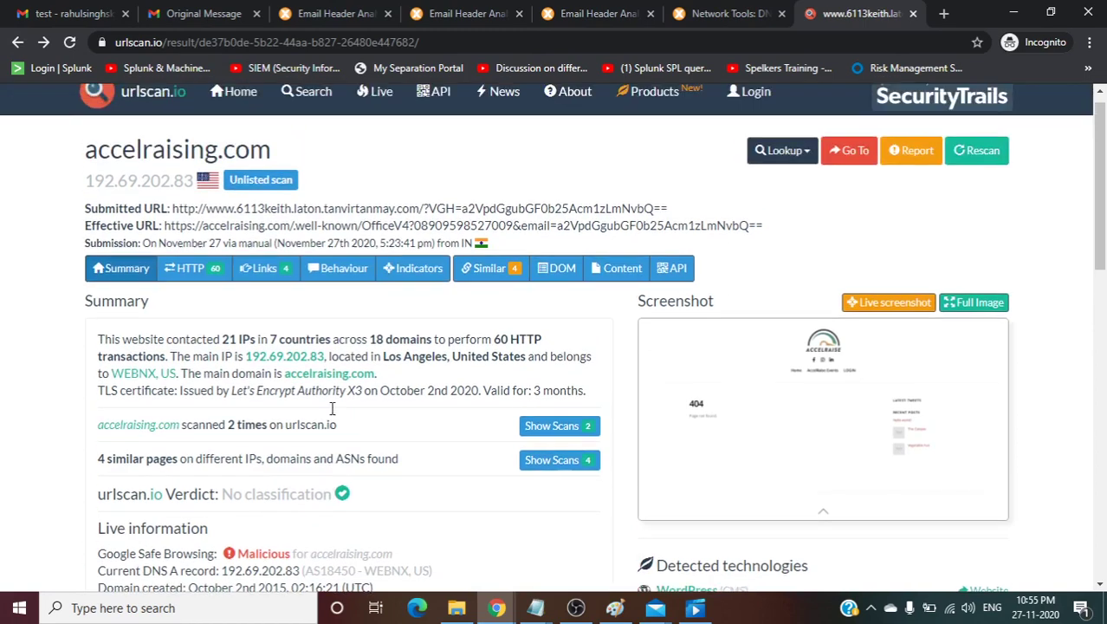
scroll(331, 408, up, 1)
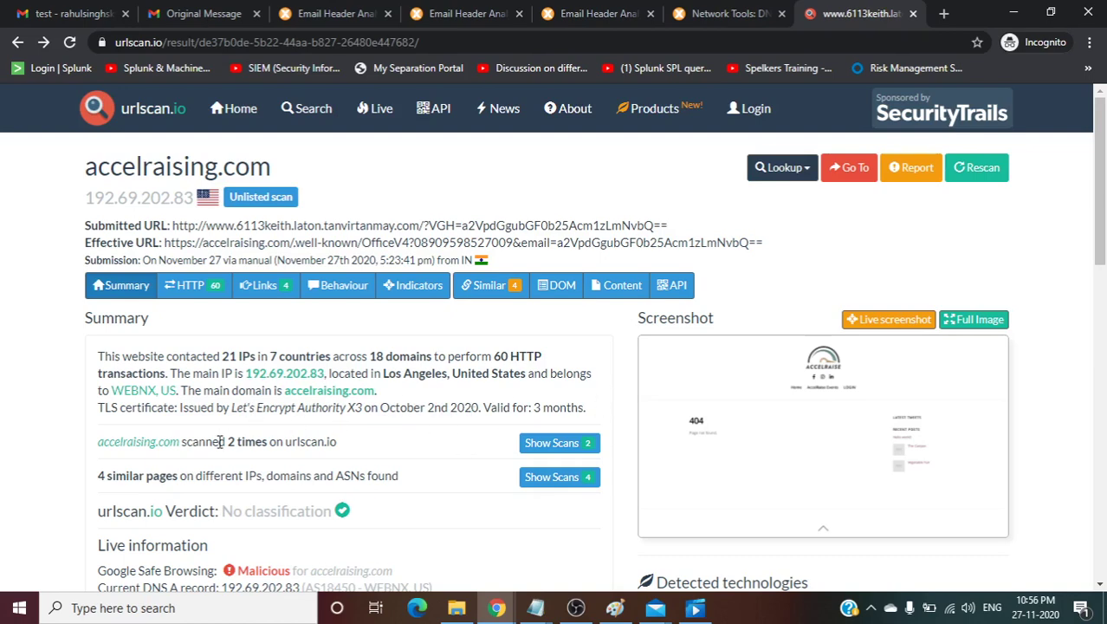
scroll(219, 441, down, 1)
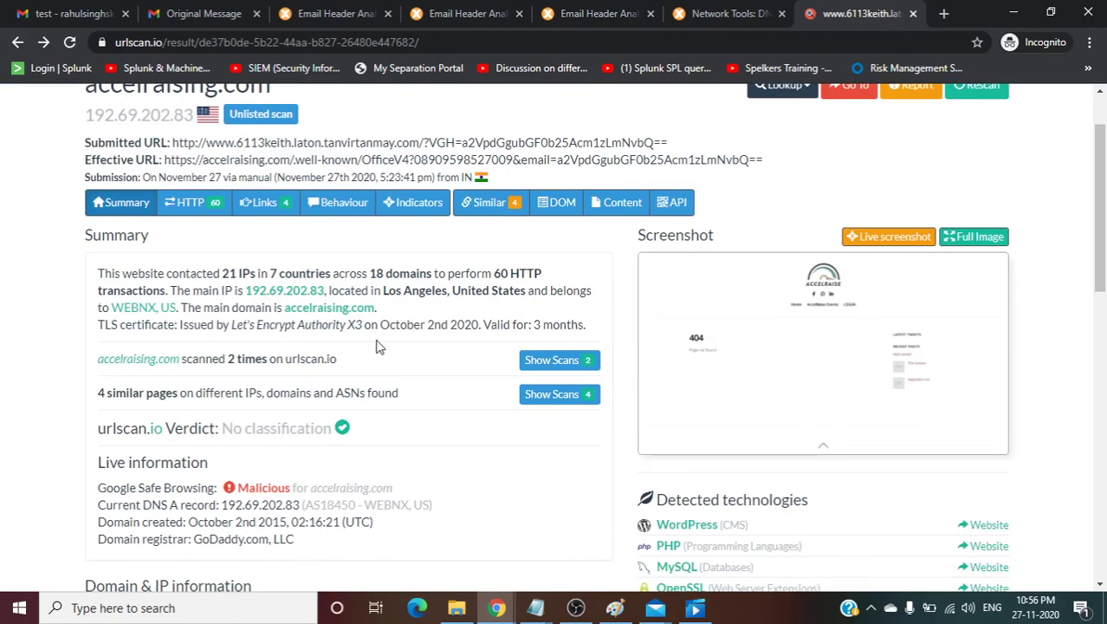
scroll(378, 347, down, 1)
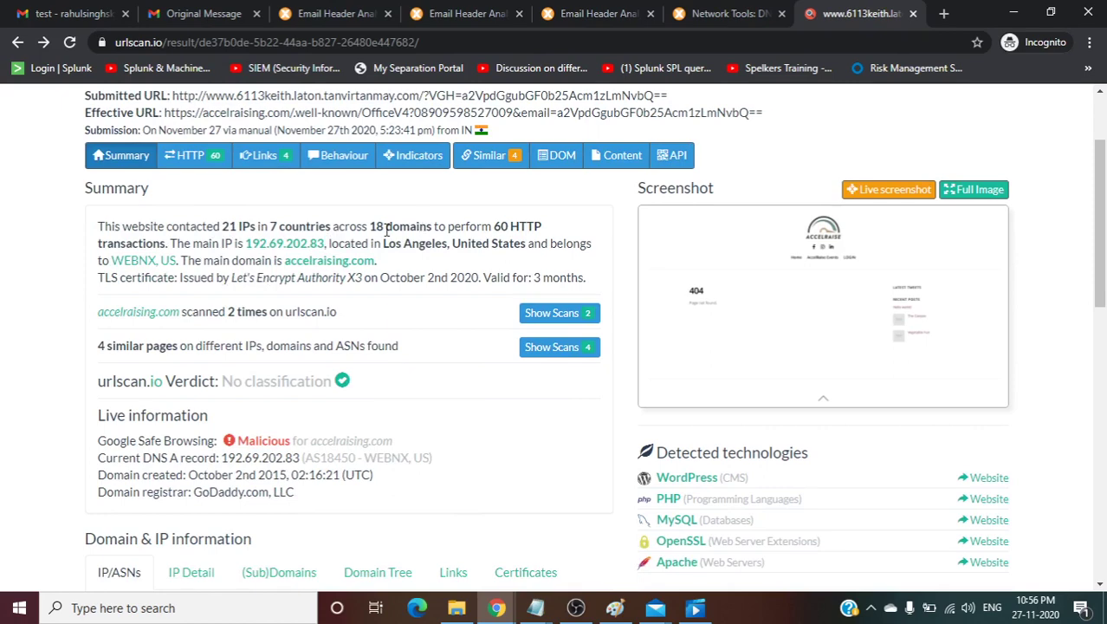
scroll(386, 345, down, 2)
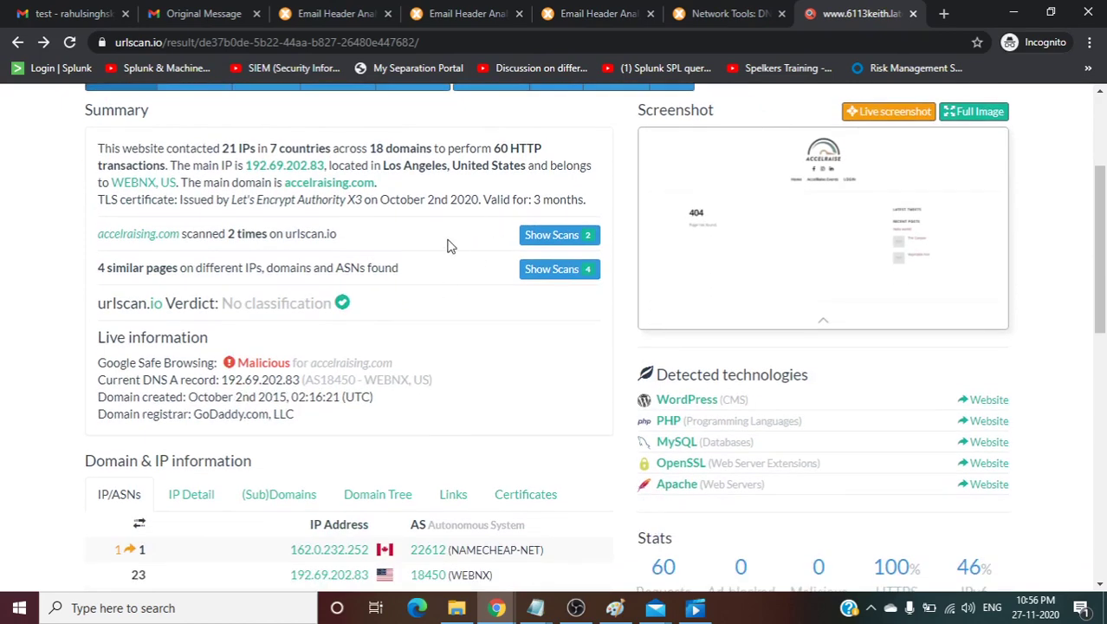
scroll(415, 283, down, 1)
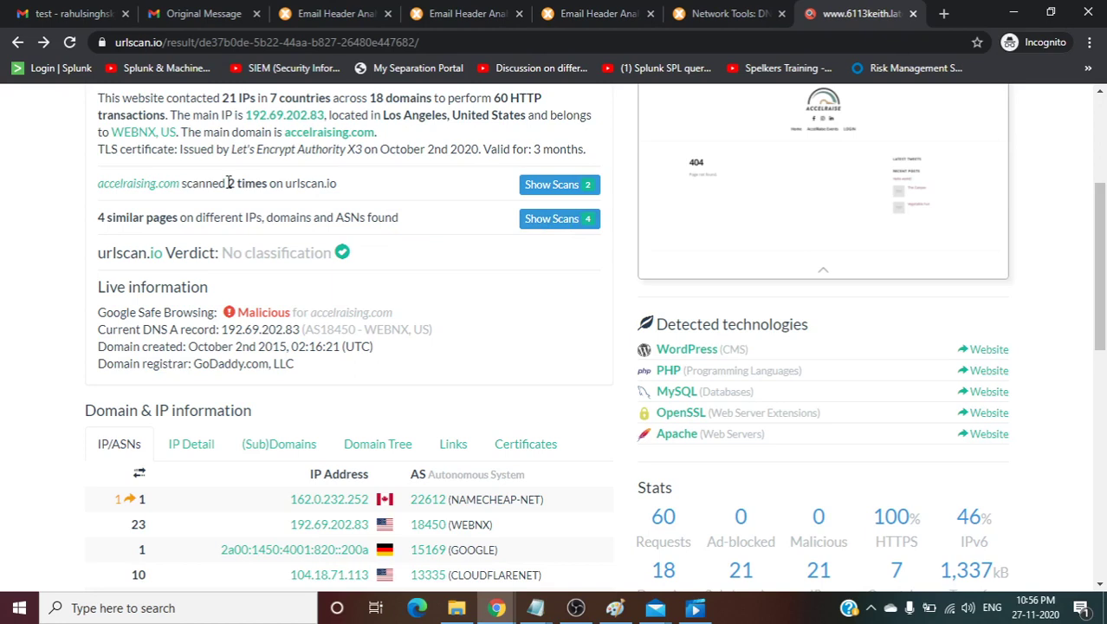
click(535, 188)
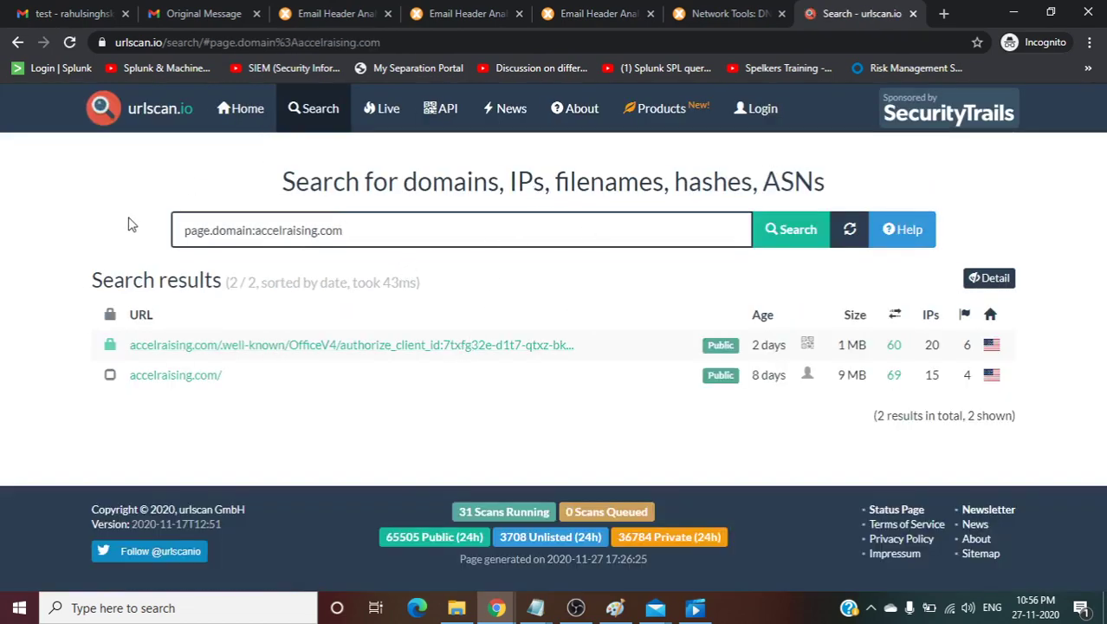
click(15, 43)
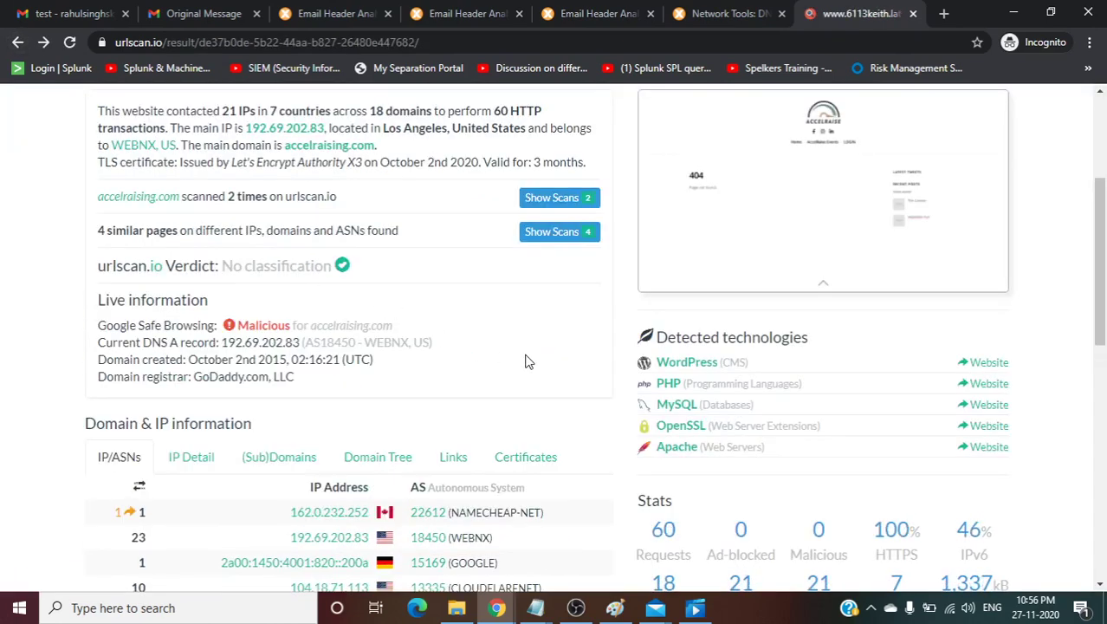
- Examine the urlscan.io verdict and the live information, highlighting the Google Safe Browsing entry and the current DNS A record's IP address
scroll(529, 361, down, 1)
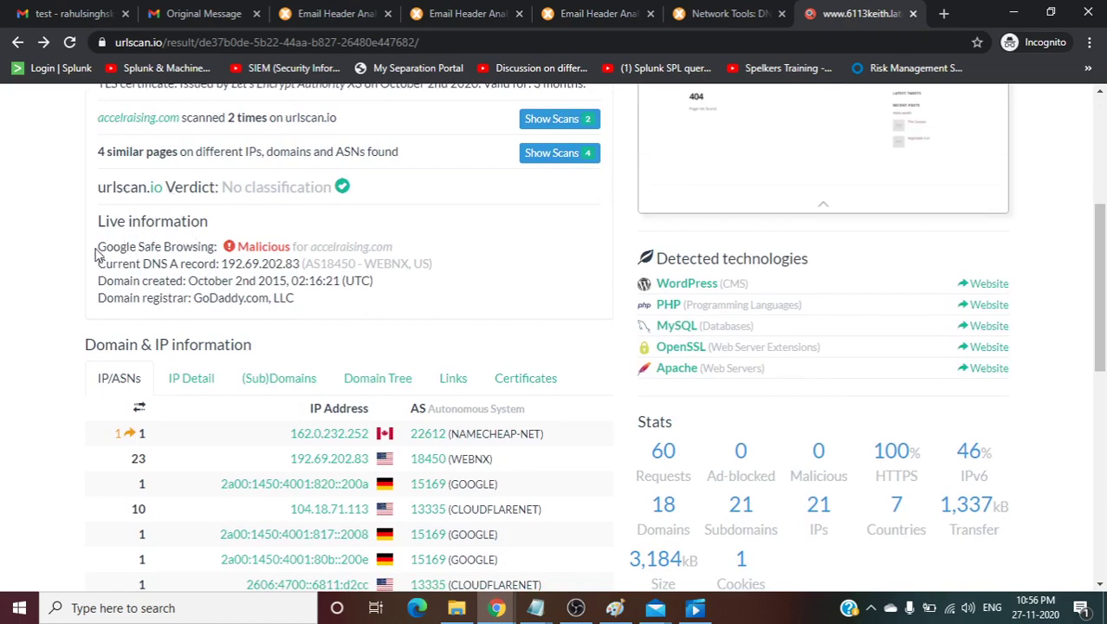
drag(96, 250, 157, 248)
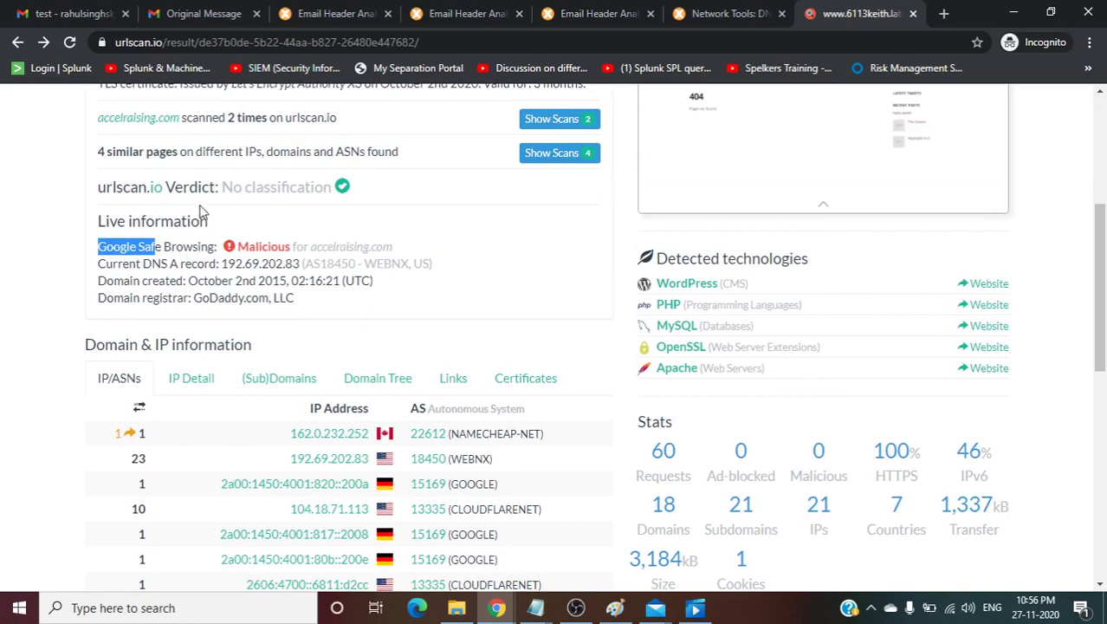
drag(222, 186, 338, 198)
click(298, 189)
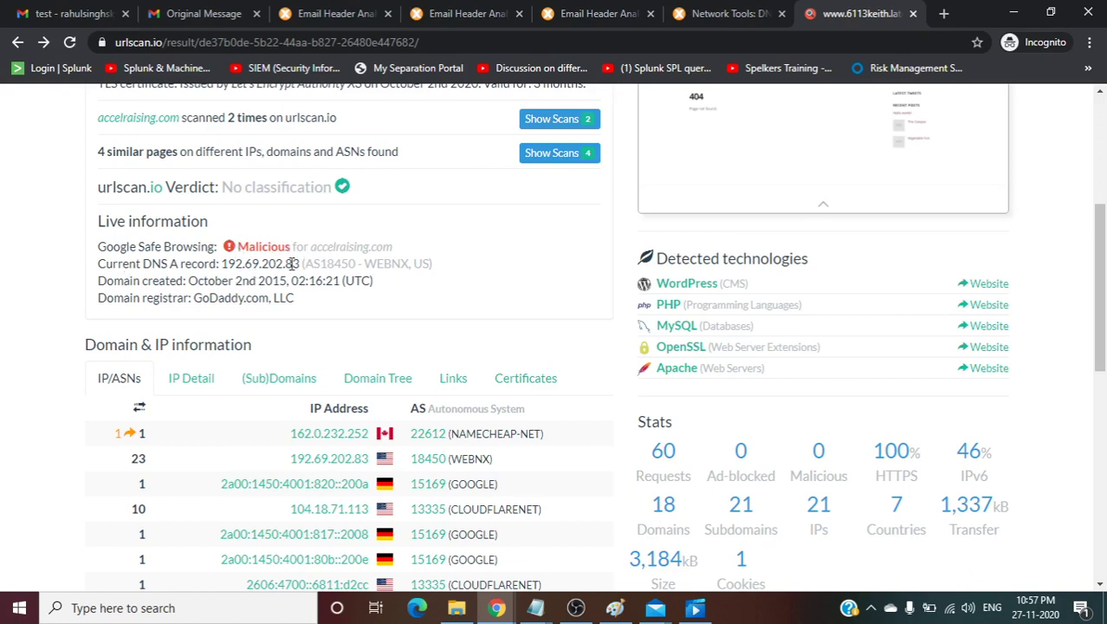
drag(224, 263, 305, 265)
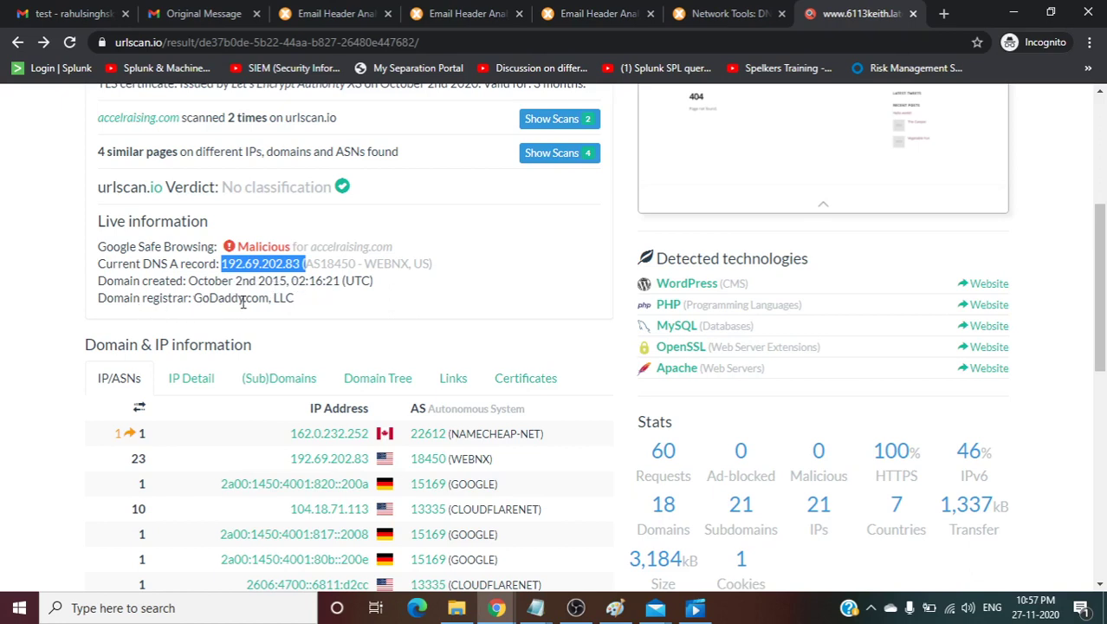
- Review the list of contacted IP addresses and their autonomous systems in the scan's domain and IP information
scroll(328, 329, down, 1)
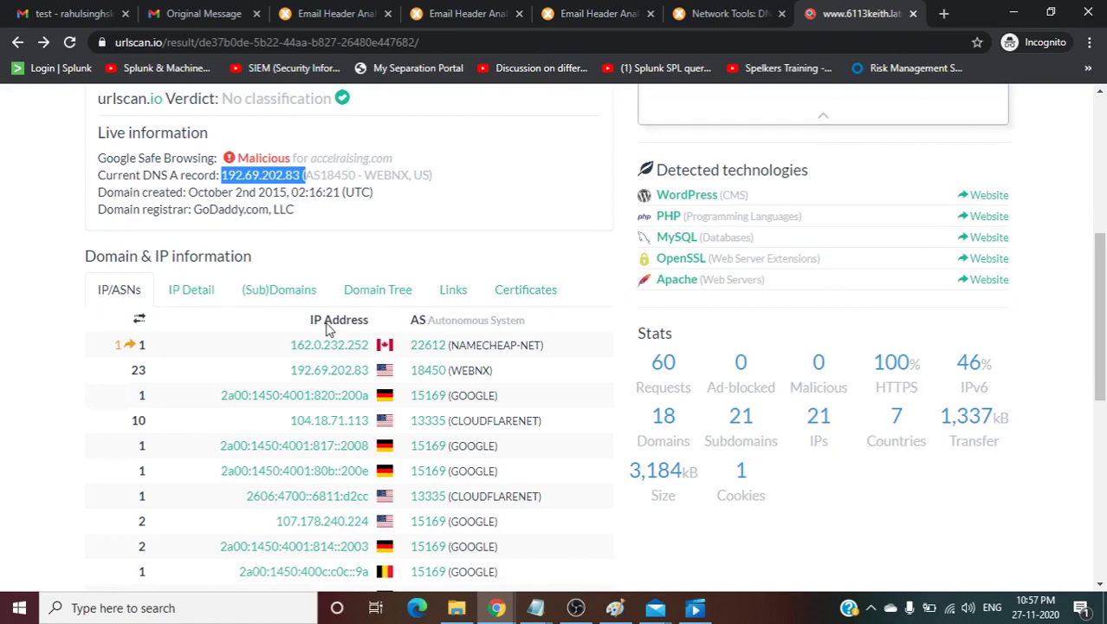
scroll(327, 329, down, 1)
scroll(257, 435, down, 3)
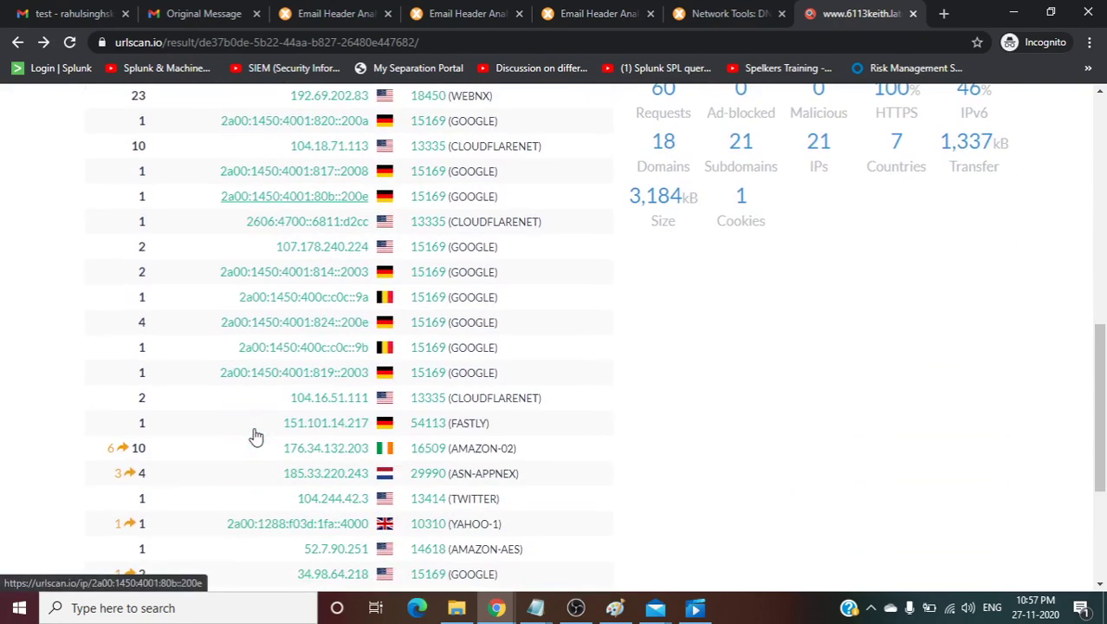
scroll(257, 435, up, 4)
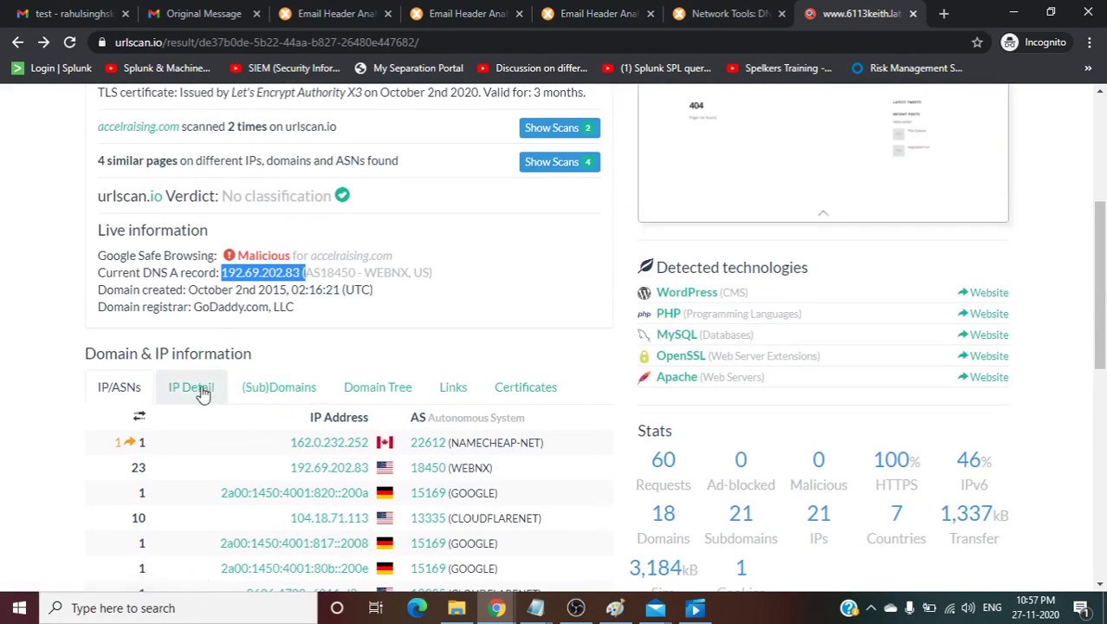
- Examine the per-IP details of the contacted hosts, including locations, ASNs, PTR records and redirects
click(193, 387)
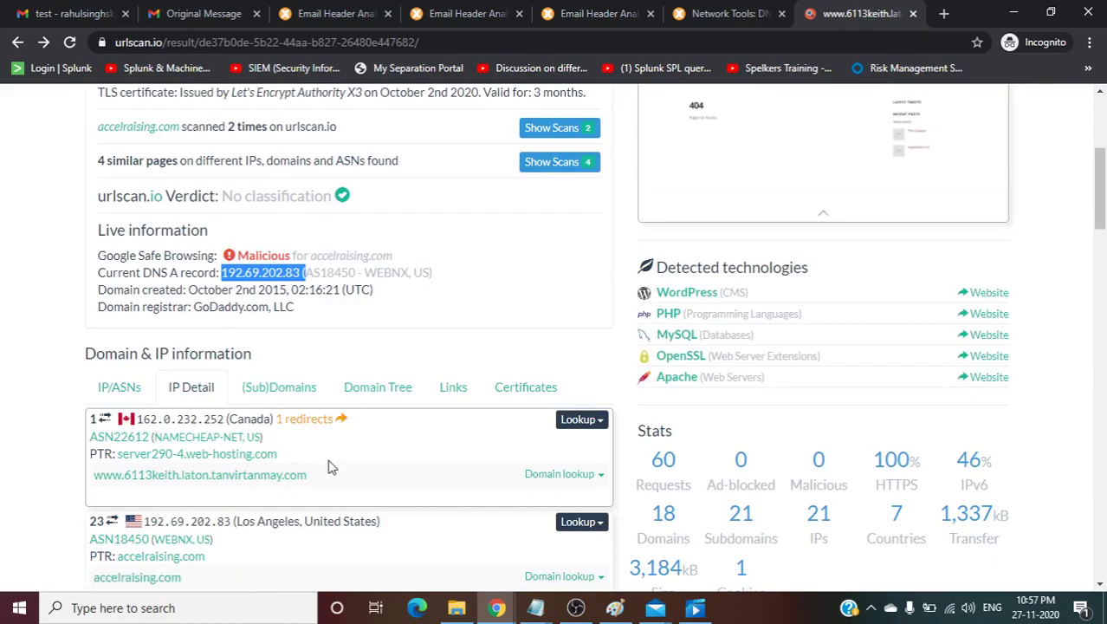
scroll(330, 468, down, 8)
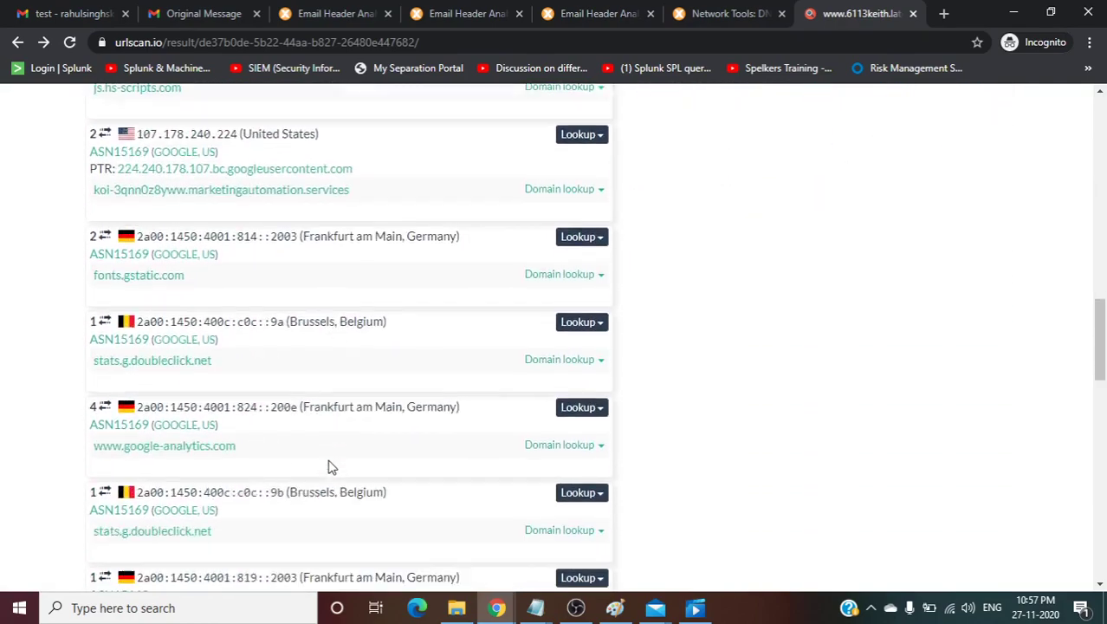
scroll(329, 468, up, 20)
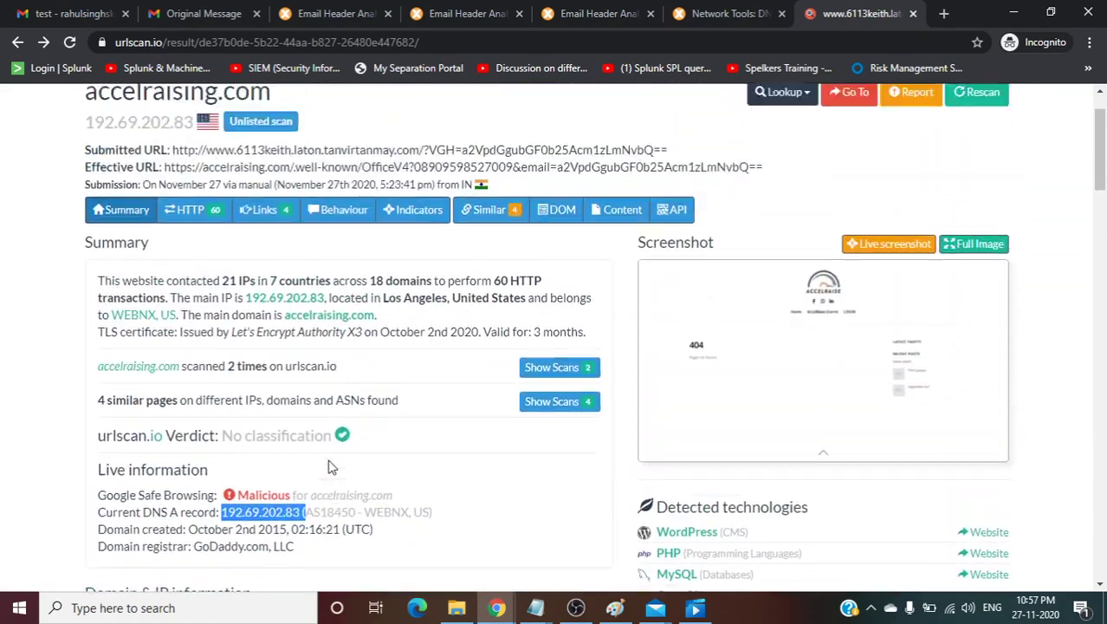
scroll(329, 468, down, 20)
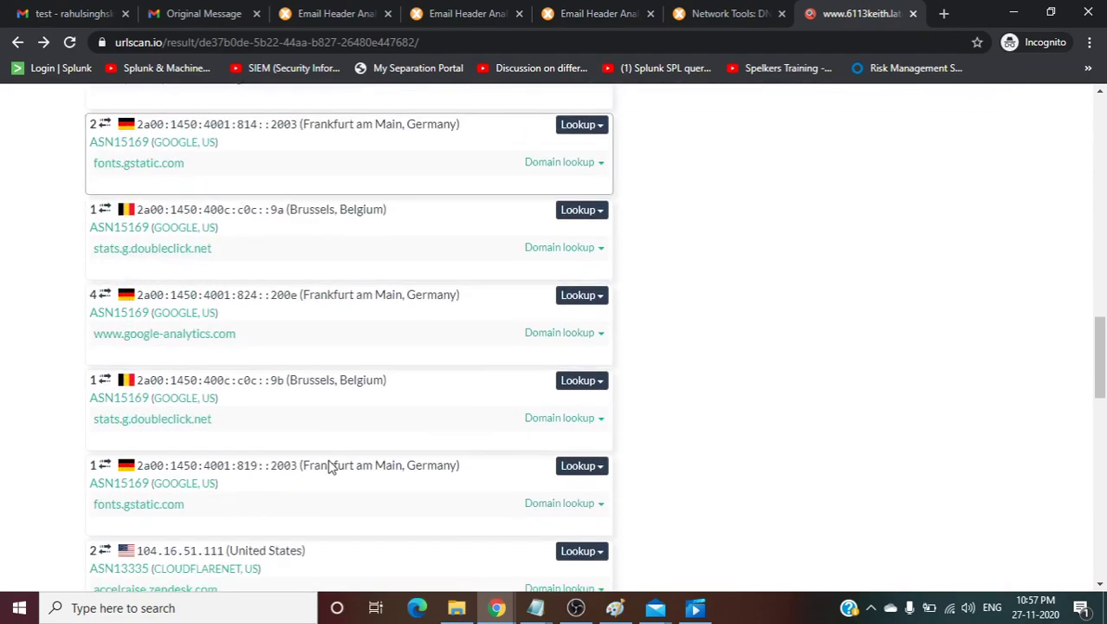
scroll(329, 468, up, 15)
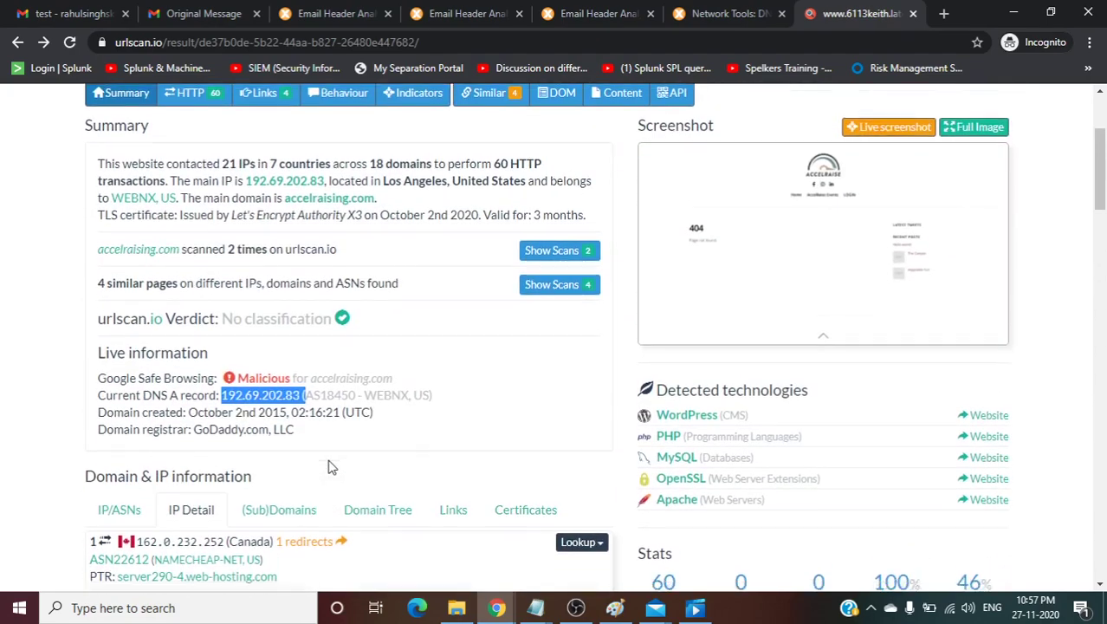
- Review the contacted domains and subdomains with their redirects and transfer sizes
scroll(329, 468, down, 2)
click(305, 339)
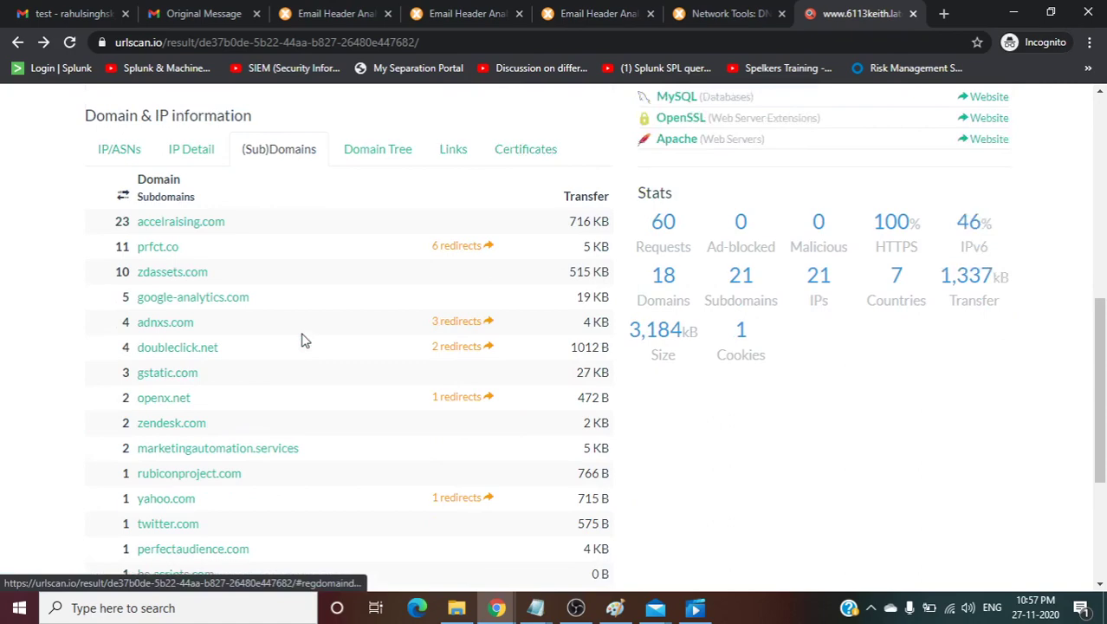
scroll(303, 340, down, 1)
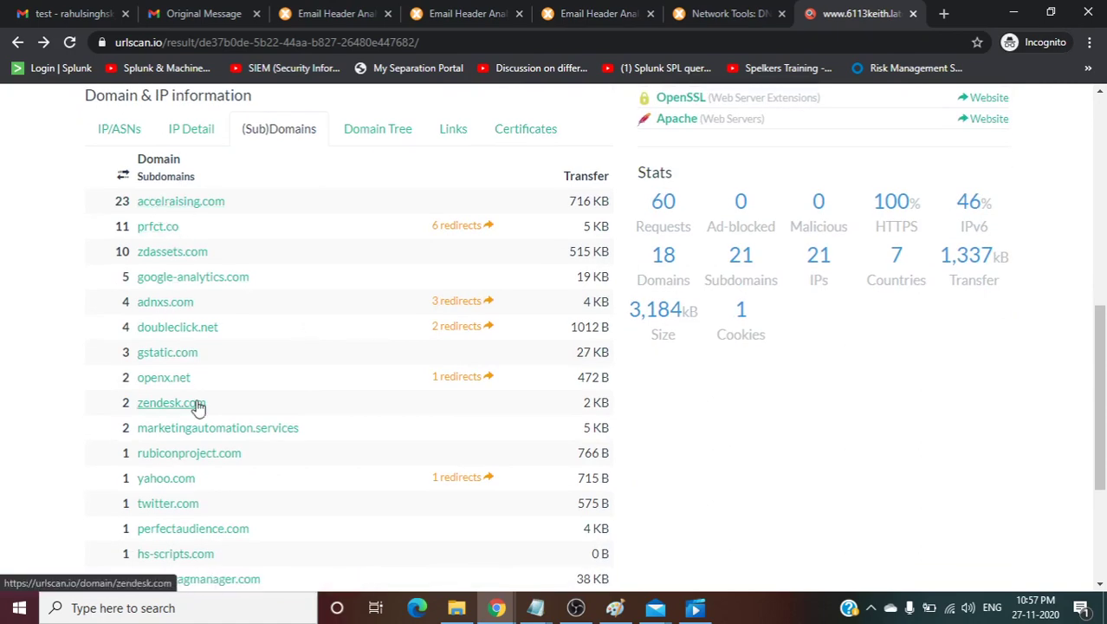
scroll(198, 405, down, 3)
scroll(199, 404, up, 5)
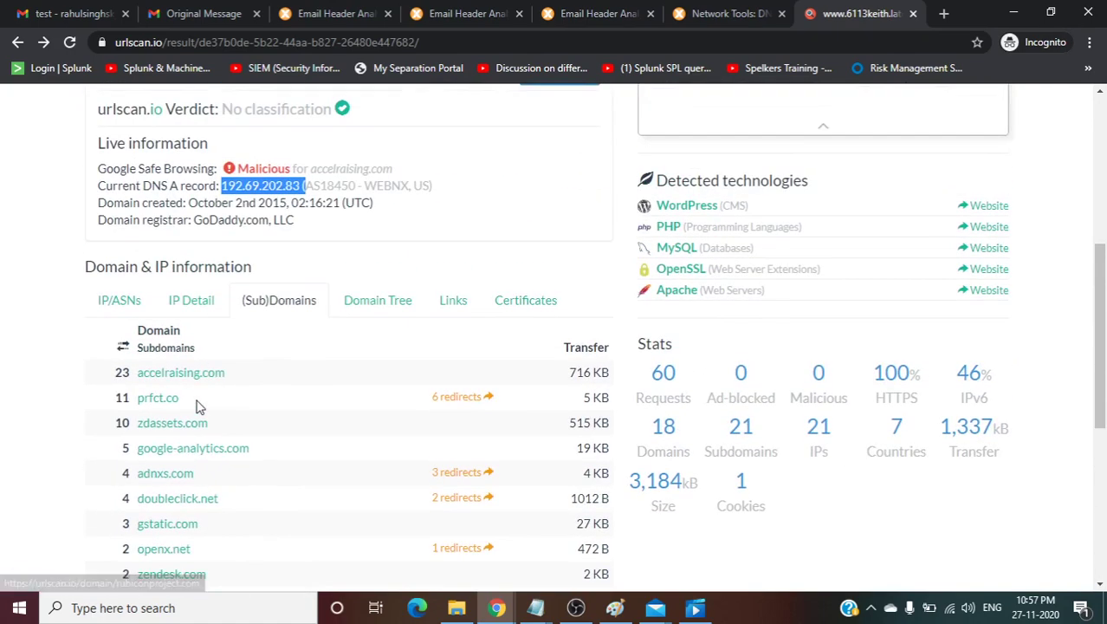
scroll(199, 405, up, 3)
scroll(199, 405, down, 2)
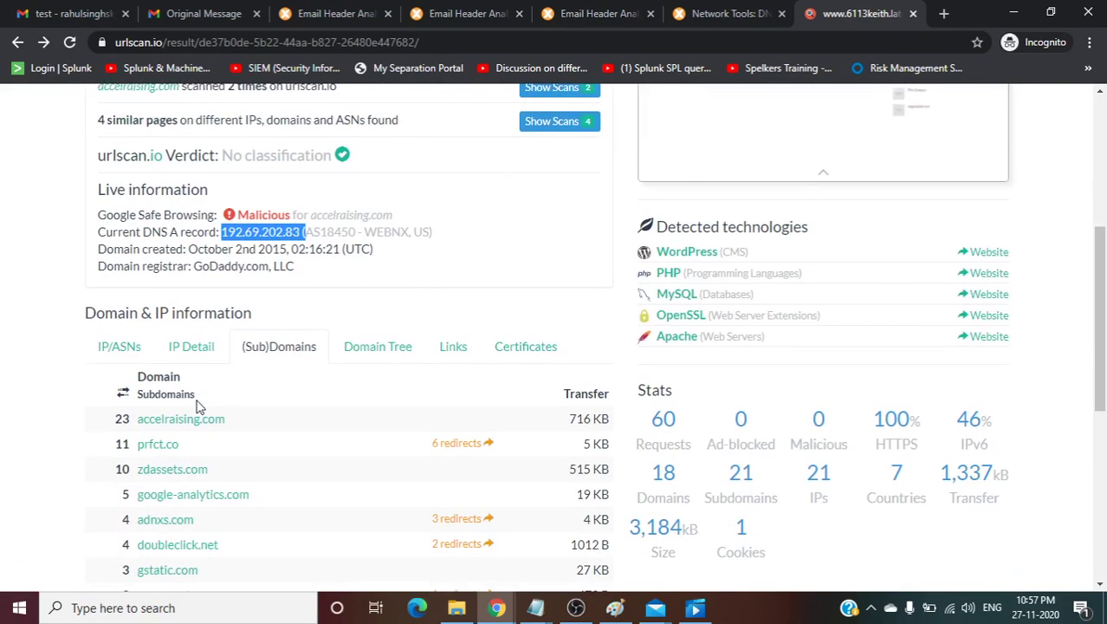
- Inspect the domain tree showing which domain requested each host, and the domains the scanned site links to
click(377, 346)
scroll(376, 354, down, 4)
scroll(376, 354, up, 4)
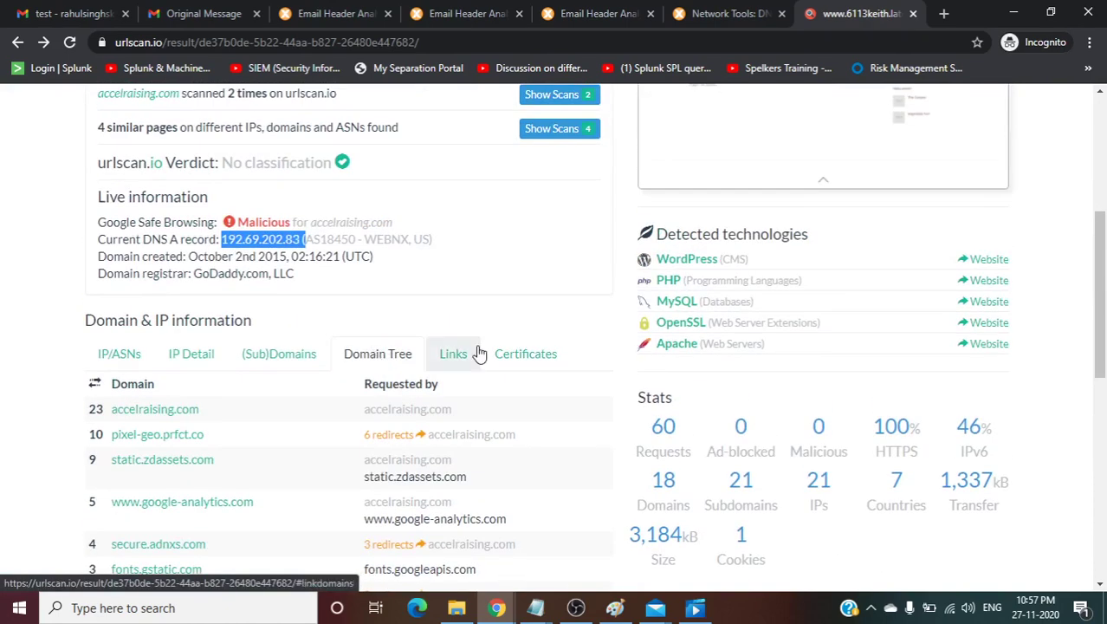
click(465, 355)
scroll(465, 357, down, 2)
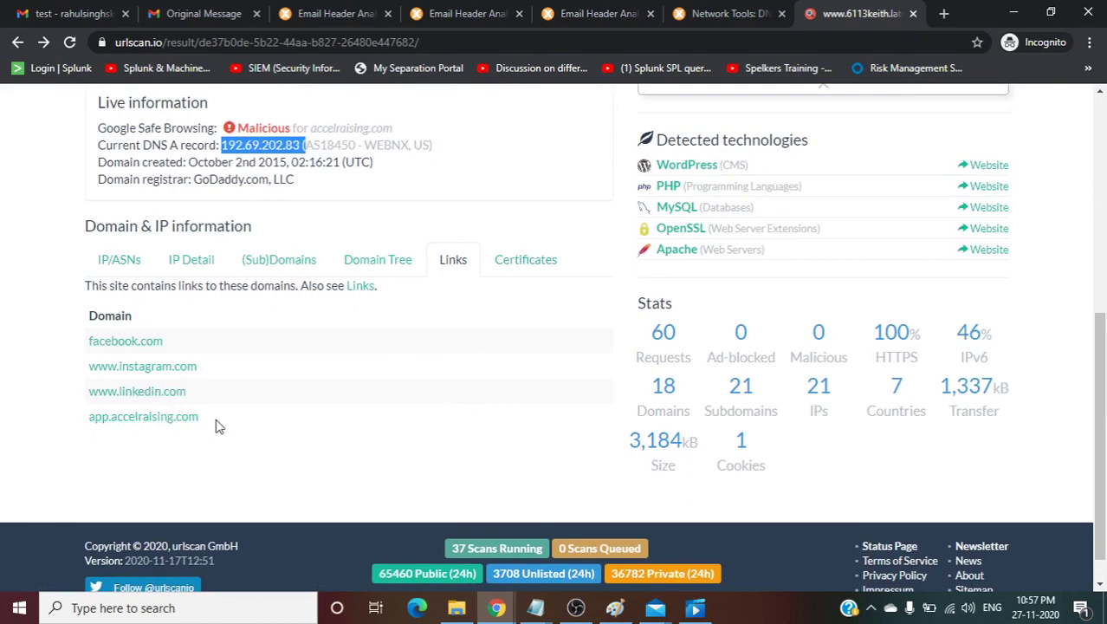
- Examine the TLS certificates of the contacted domains, including their issuers and validity periods
click(518, 265)
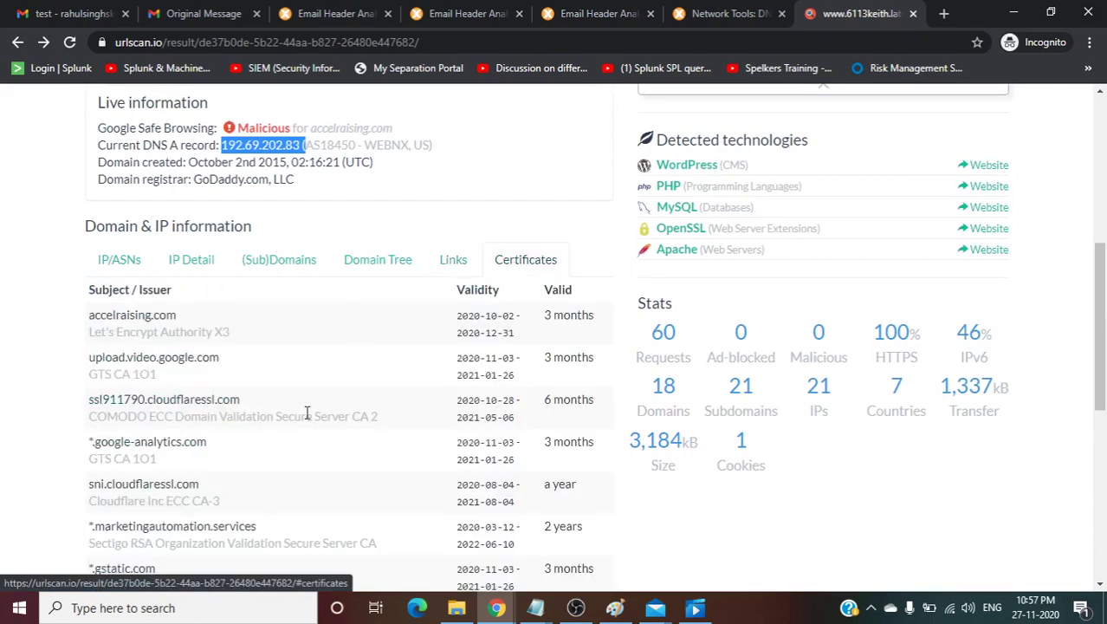
scroll(306, 413, down, 1)
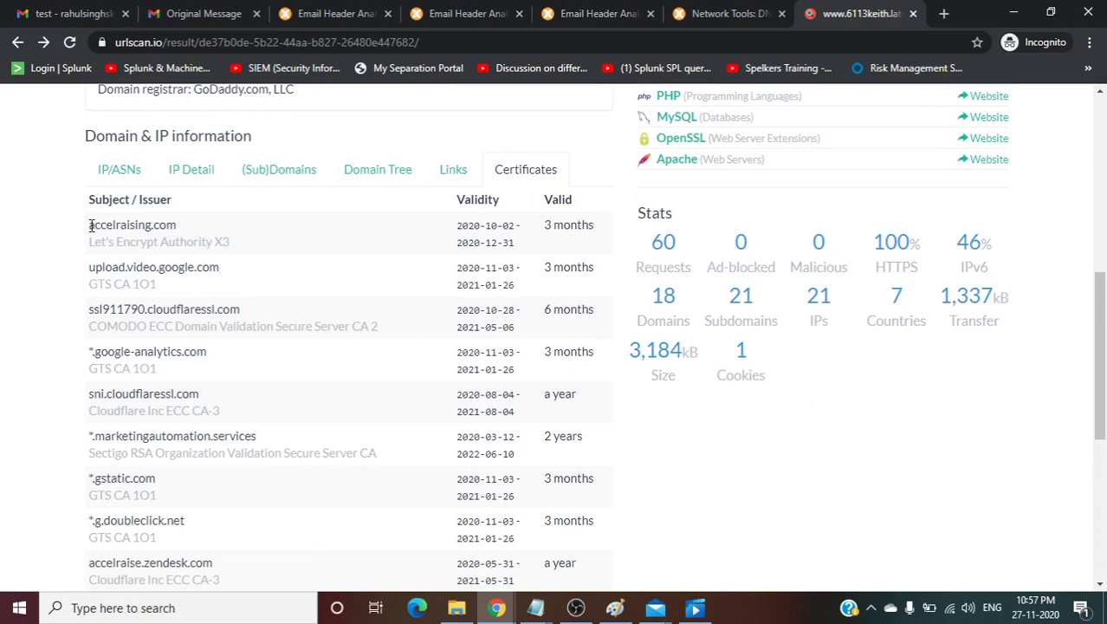
scroll(321, 425, down, 2)
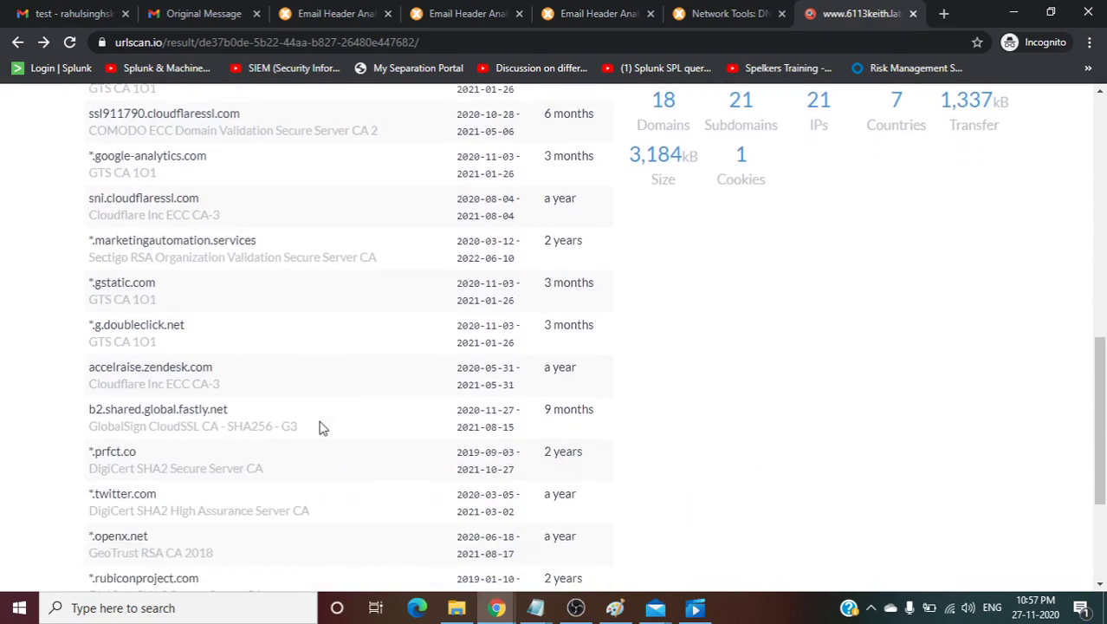
scroll(321, 428, down, 2)
scroll(321, 428, up, 2)
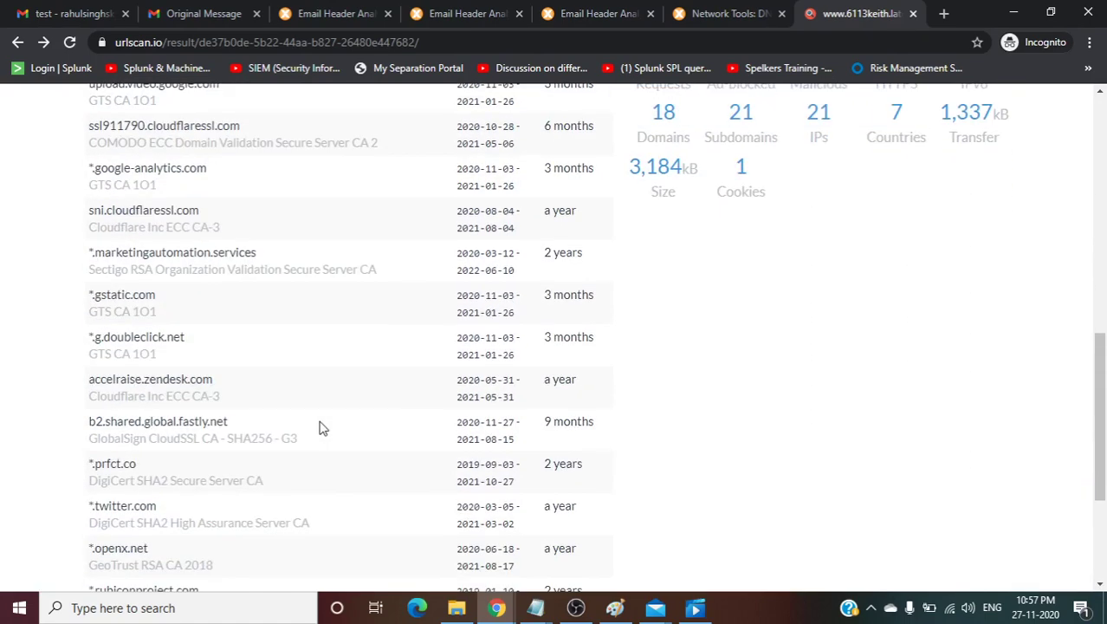
scroll(320, 427, up, 2)
scroll(320, 427, up, 4)
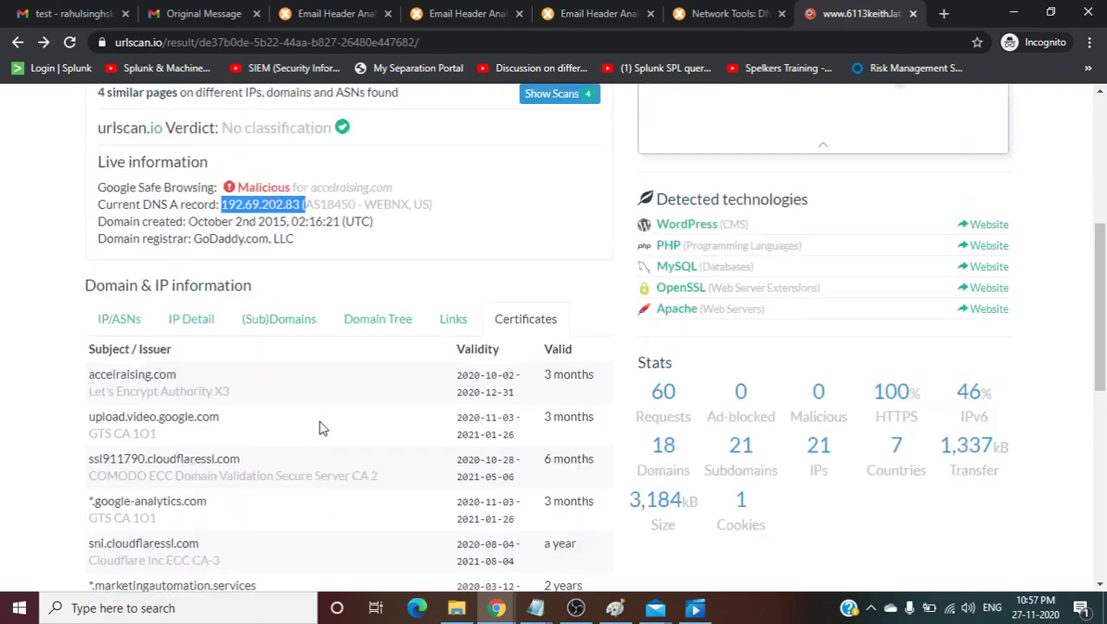
- Return to the live information and highlight the Google Safe Browsing rating for accelraising.com
scroll(319, 428, up, 1)
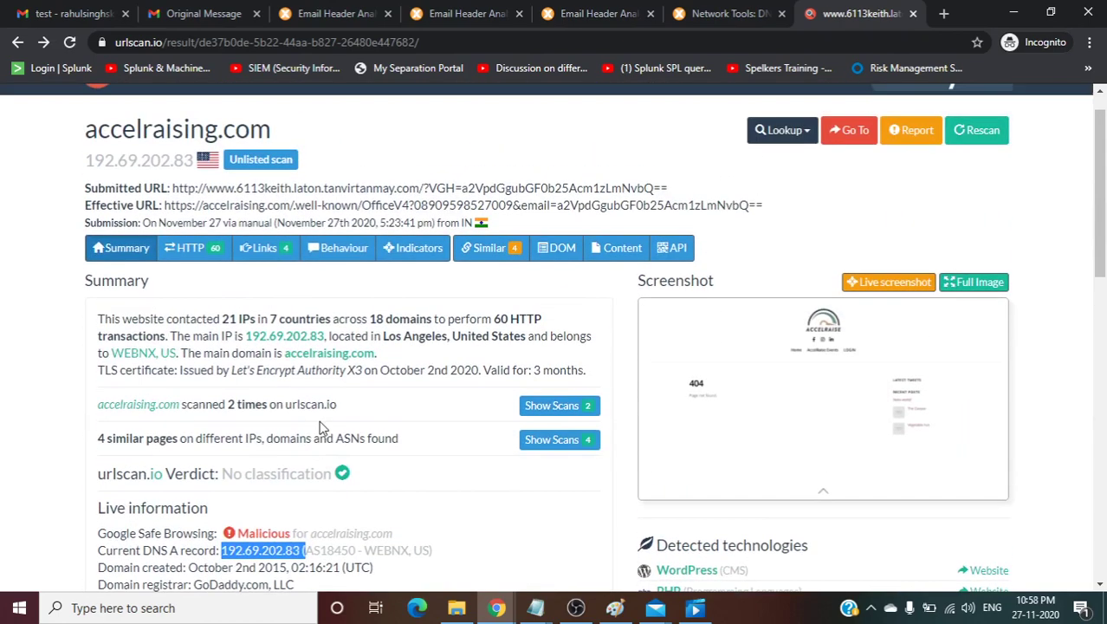
scroll(321, 422, down, 1)
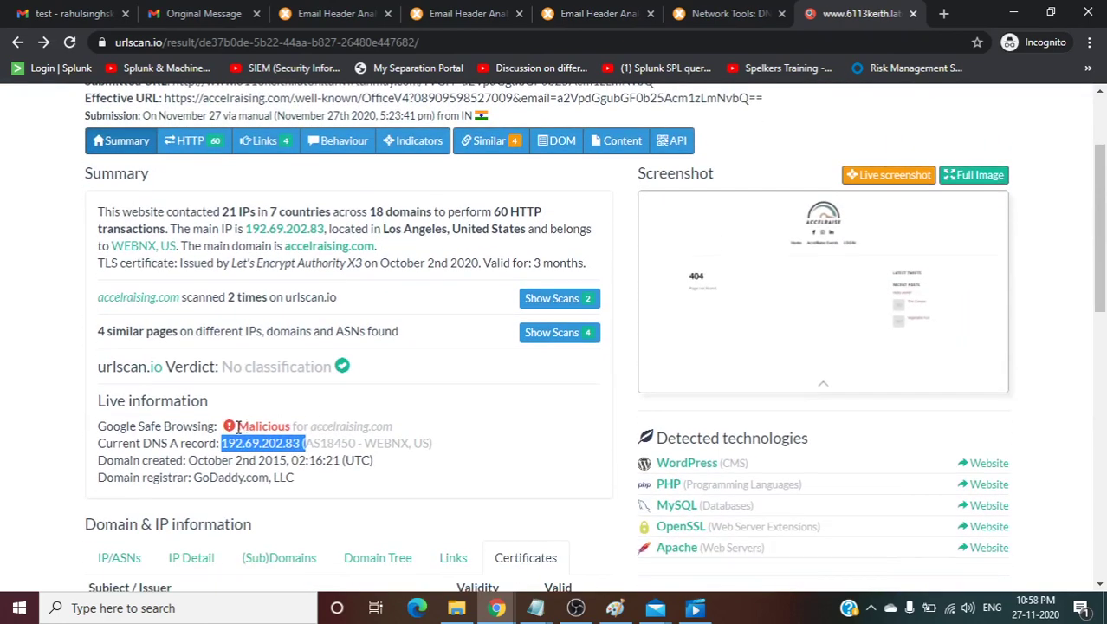
drag(236, 427, 290, 427)
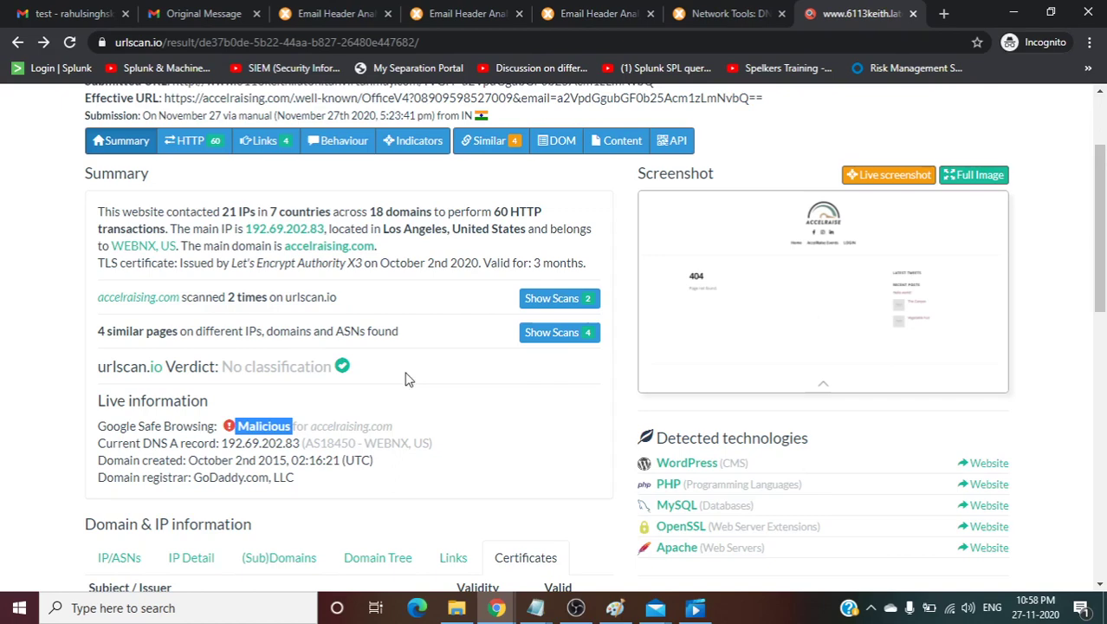
- Look up the previous scans of accelraising.com, rerun the page.domain:accelraising.com search, and return to the scan result
click(549, 303)
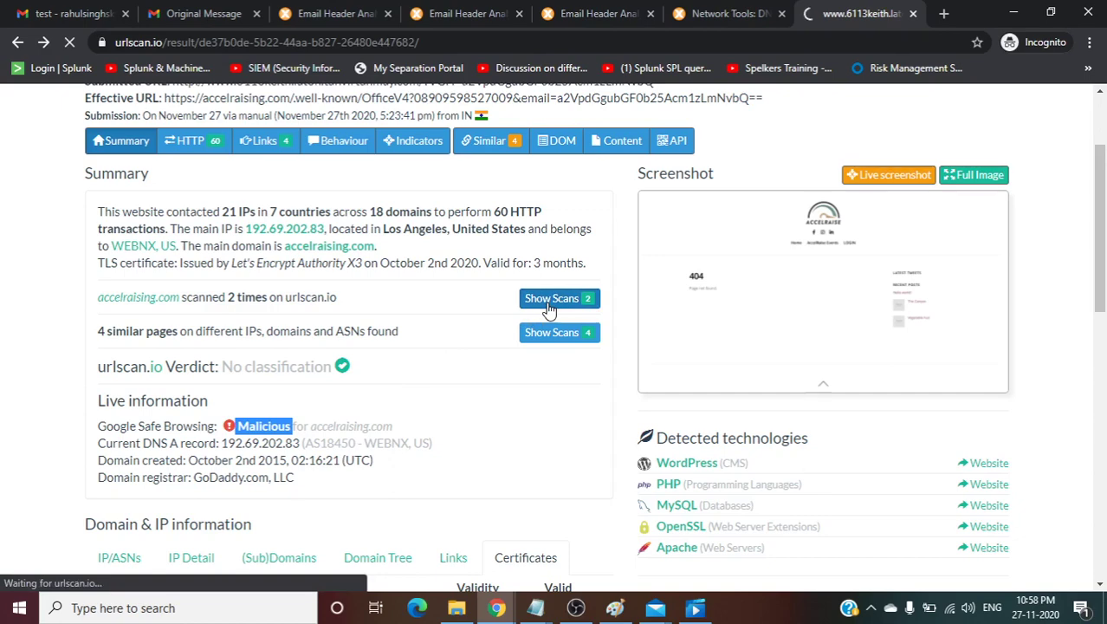
click(795, 232)
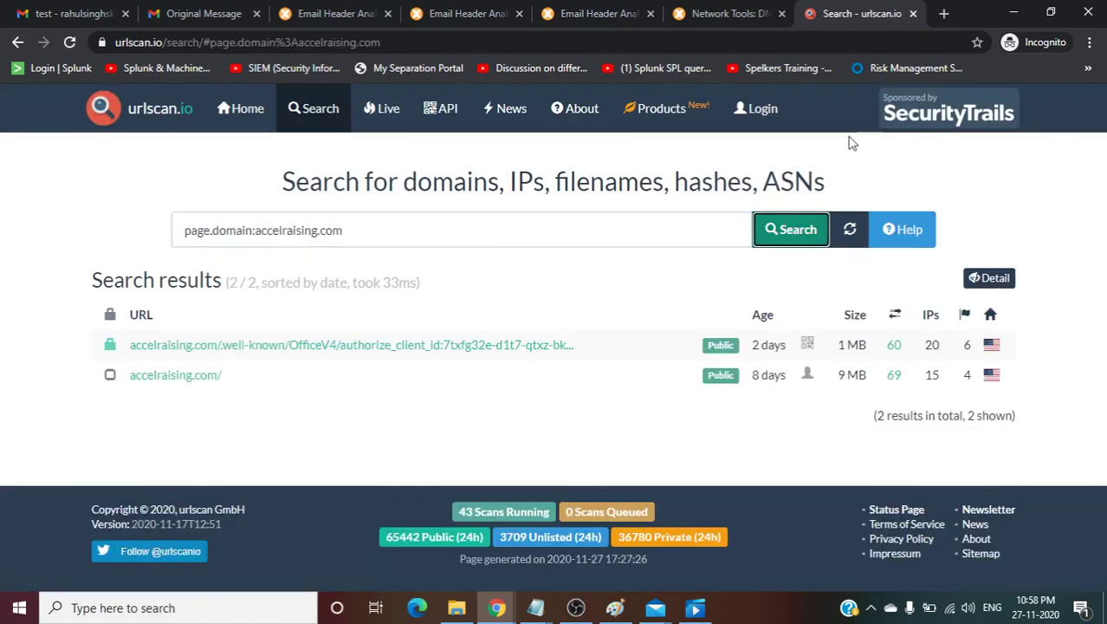
click(597, 229)
click(797, 234)
click(790, 233)
click(849, 232)
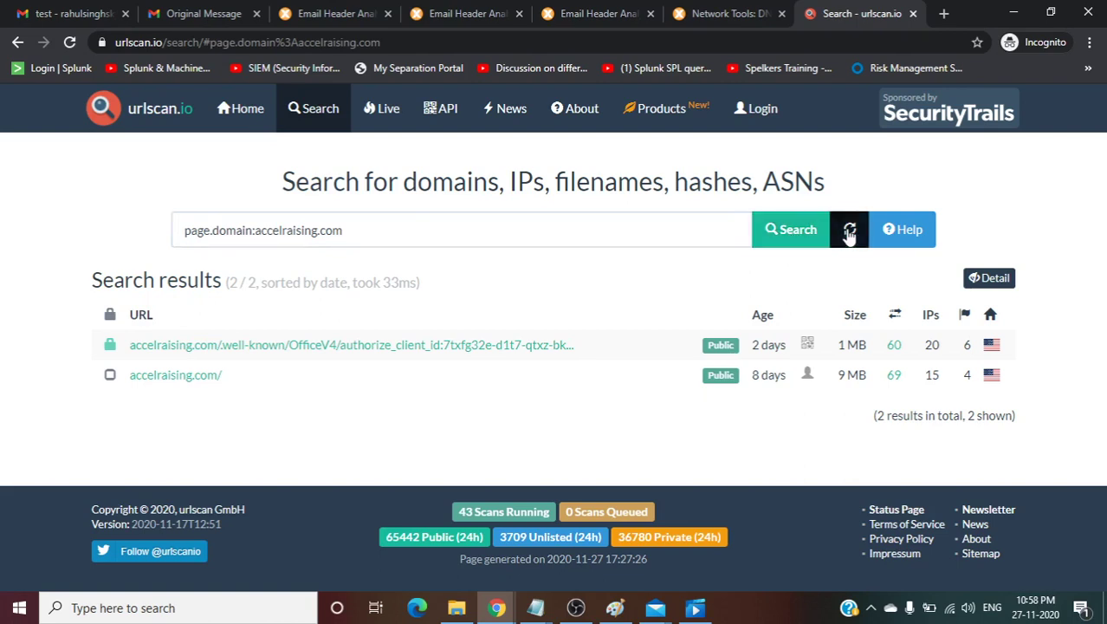
click(771, 234)
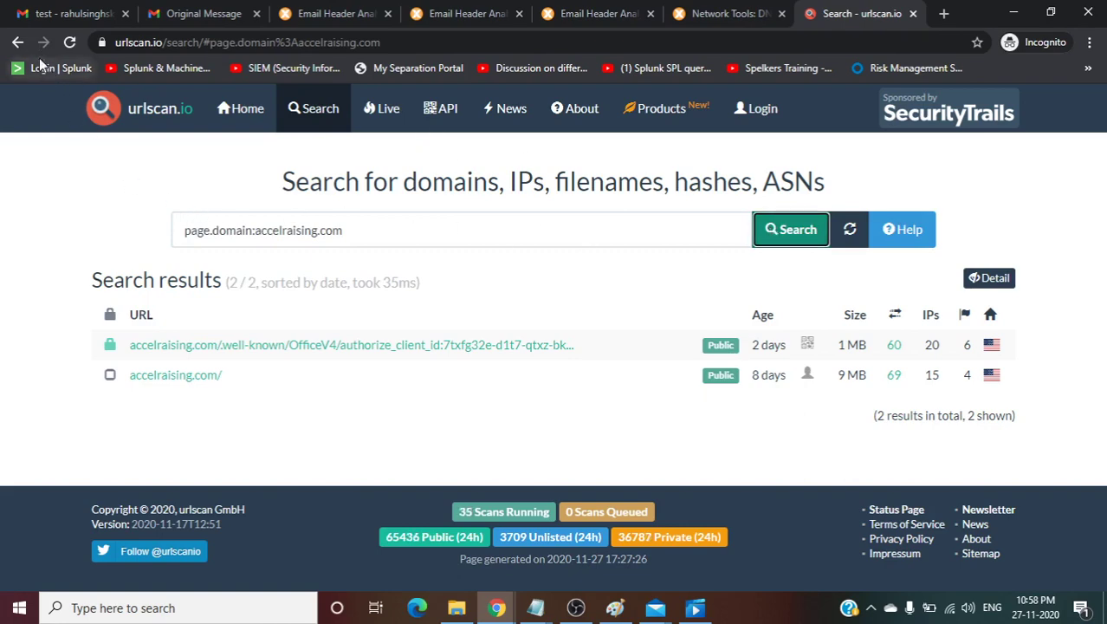
click(19, 43)
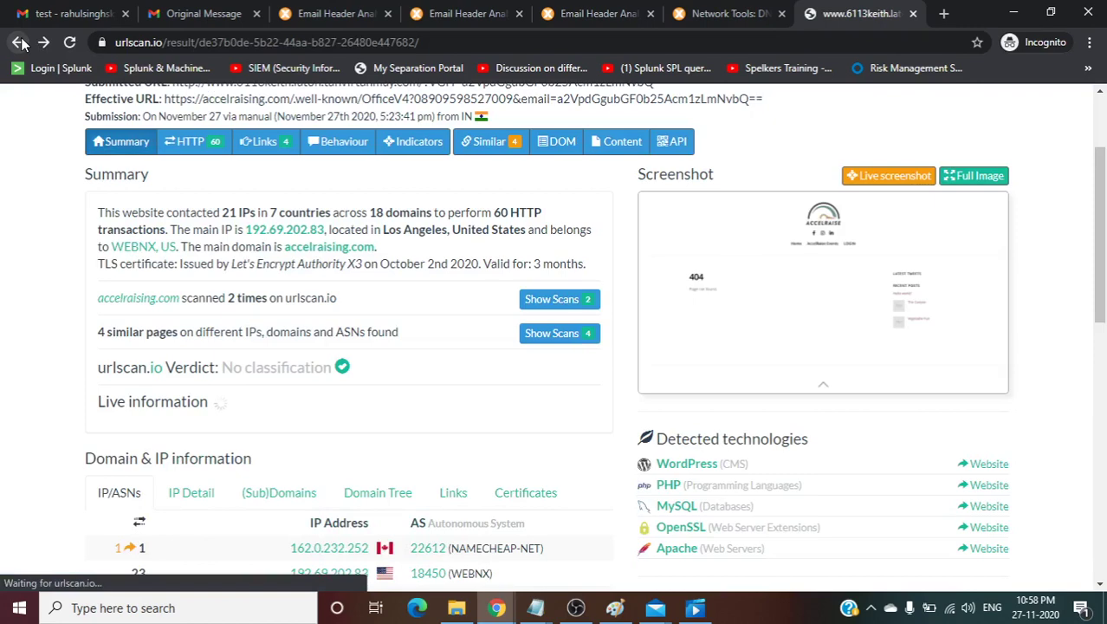
- Open the similar pages for accelraising.com and examine the structurally similar, same-domain, same-IP and same-ASN hits
click(527, 333)
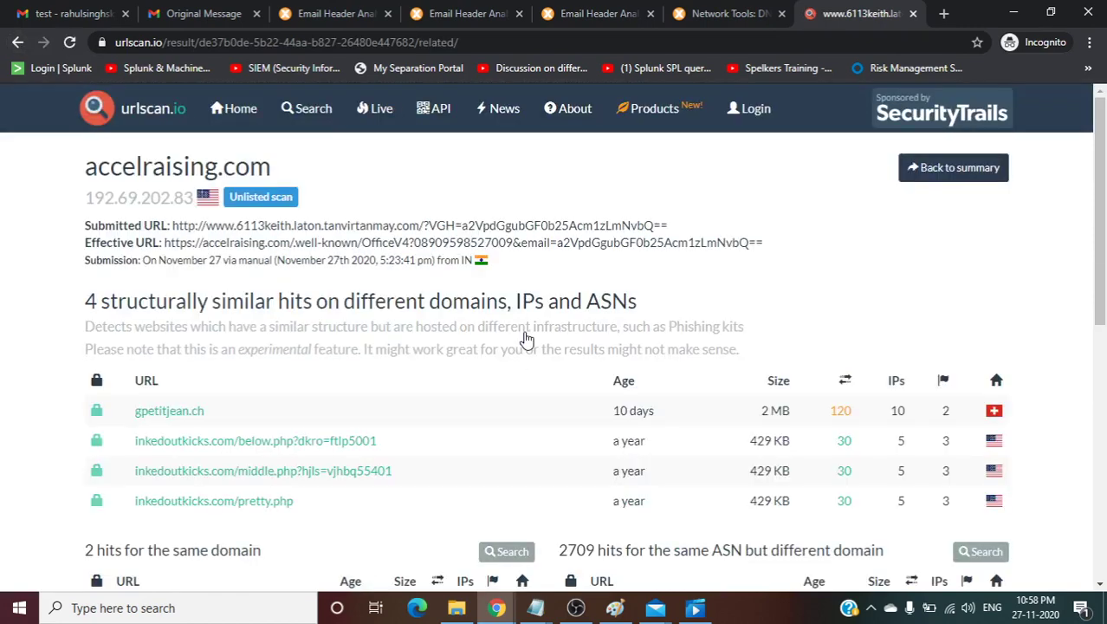
scroll(525, 339, down, 1)
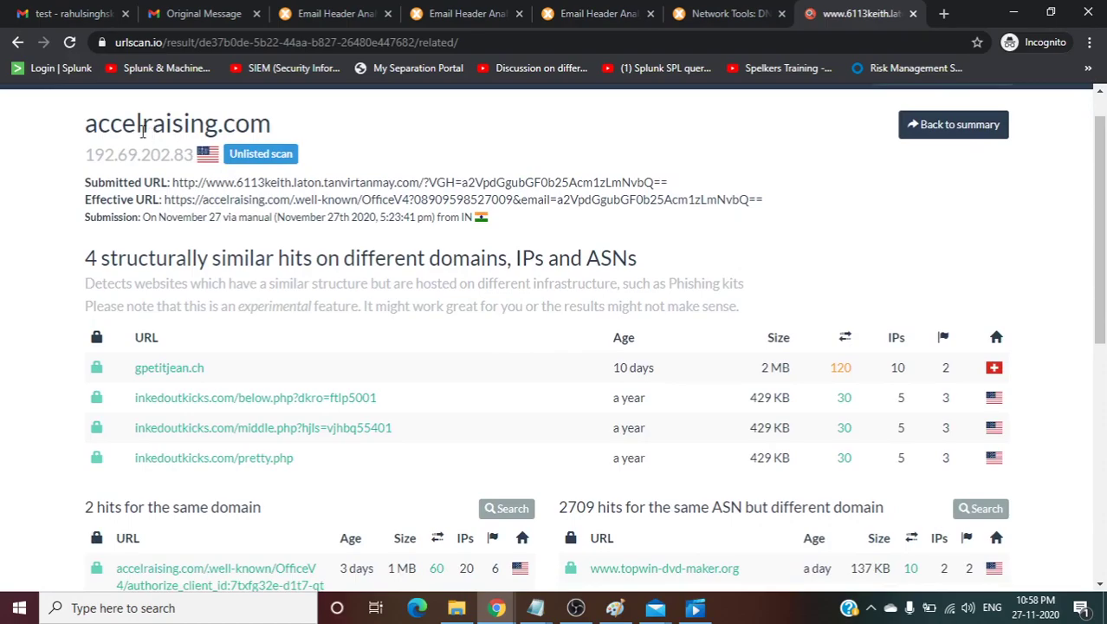
scroll(264, 286, down, 5)
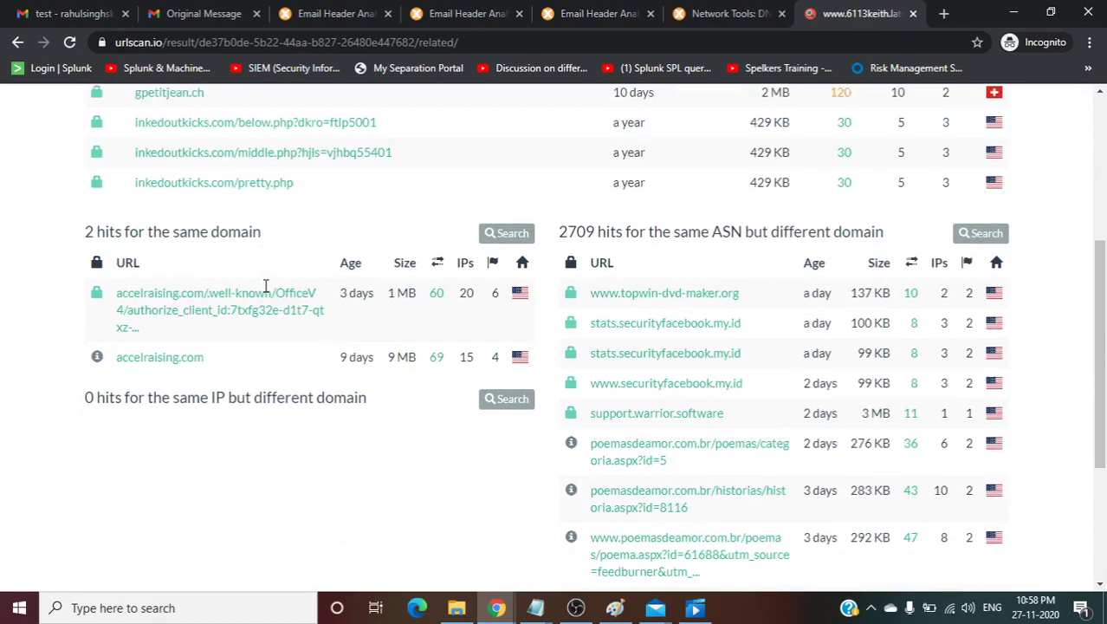
scroll(264, 293, up, 5)
scroll(264, 291, down, 6)
scroll(265, 291, up, 1)
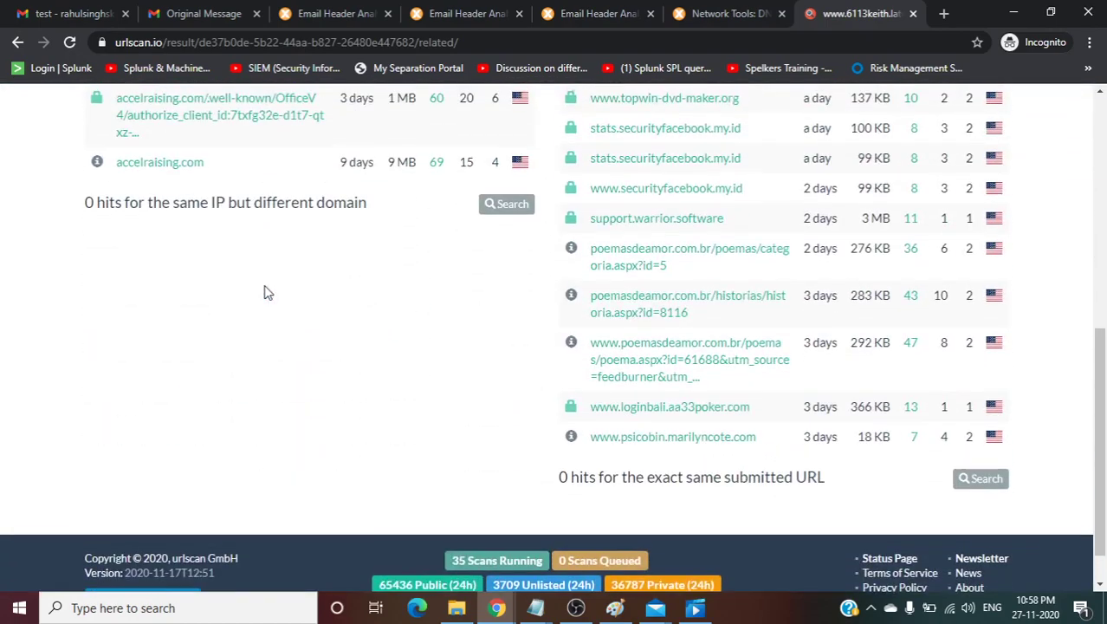
scroll(292, 245, up, 1)
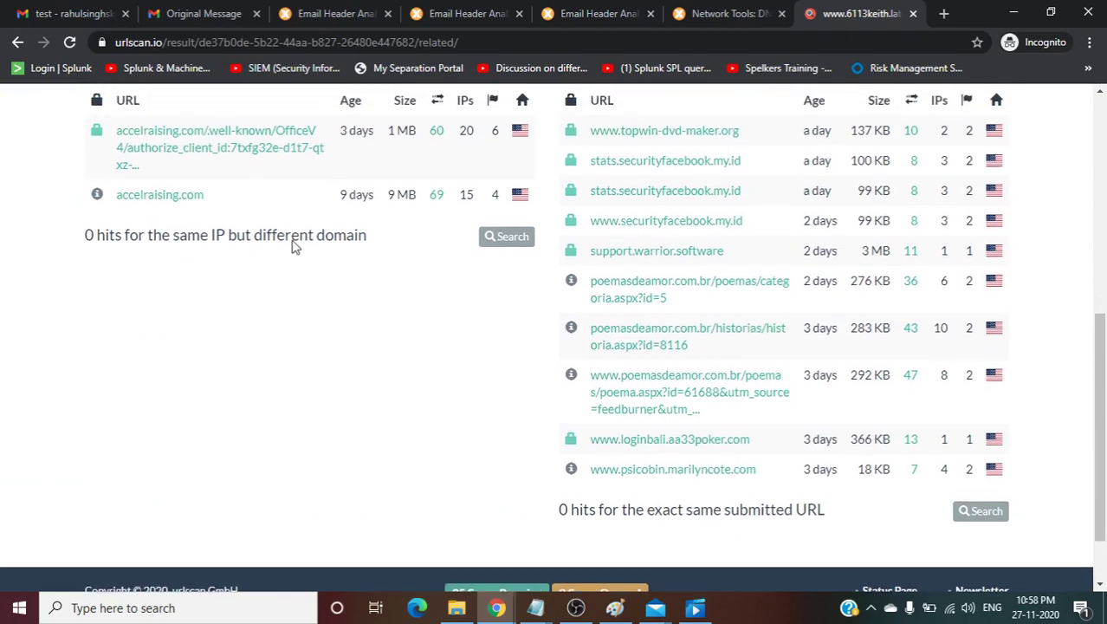
scroll(292, 246, up, 5)
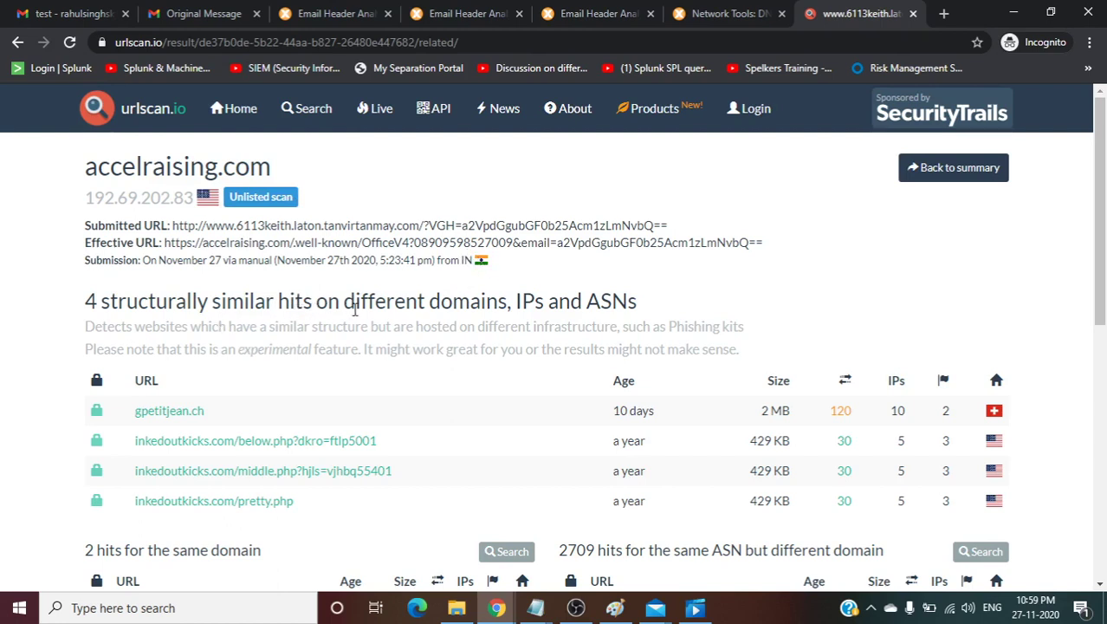
scroll(485, 392, down, 1)
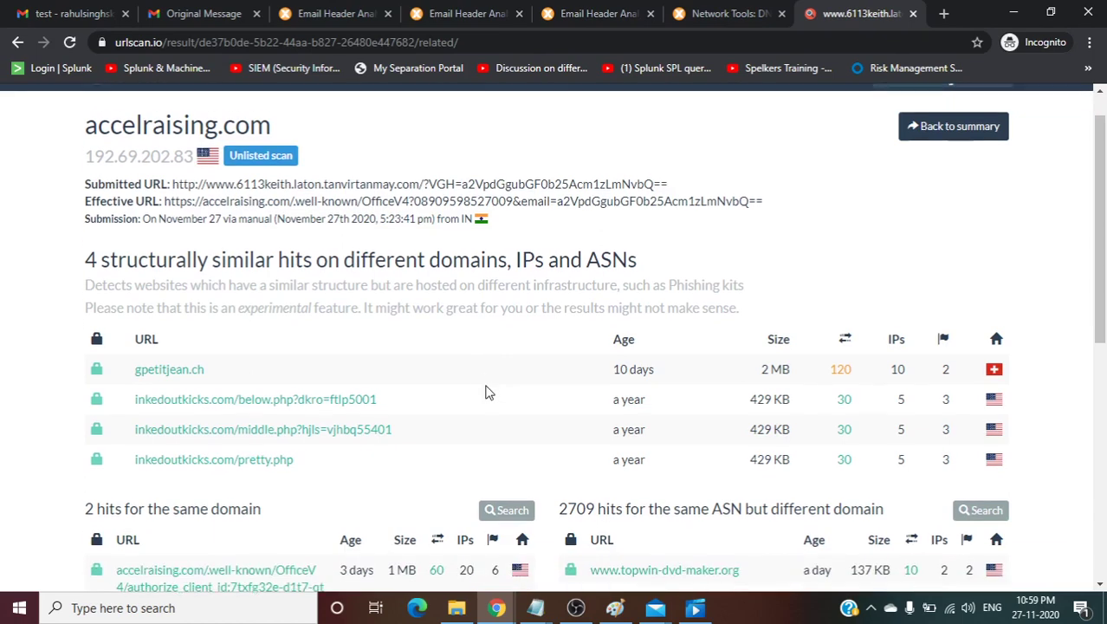
scroll(485, 392, down, 1)
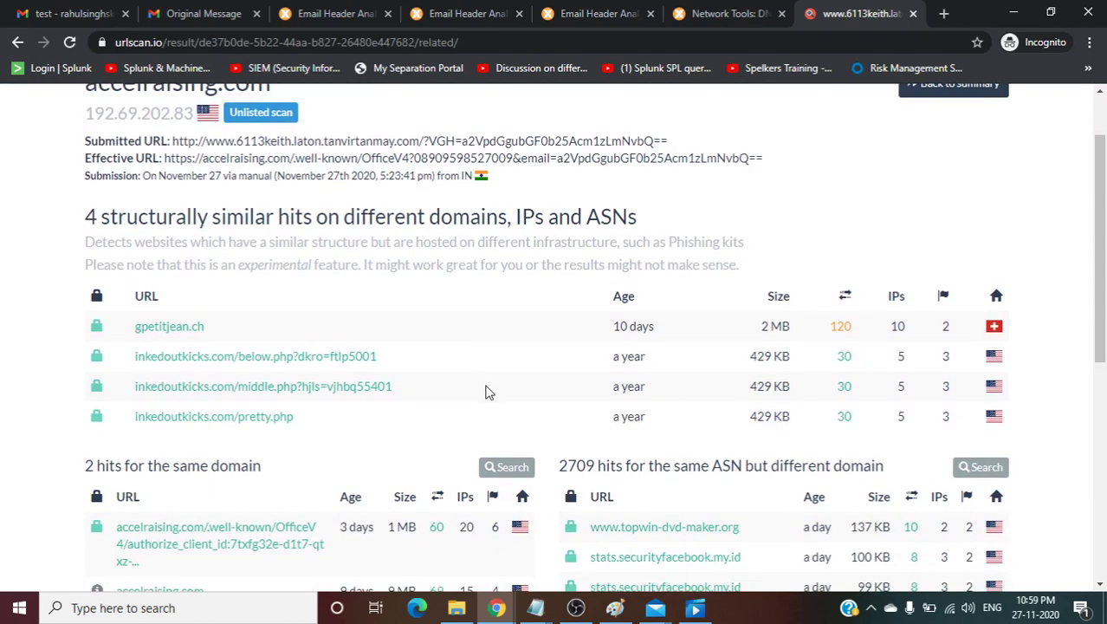
- Review the related scans of accelraising.com, comparing the structurally similar pages with the same-domain and same-ASN hits
scroll(486, 392, down, 1)
scroll(485, 393, down, 1)
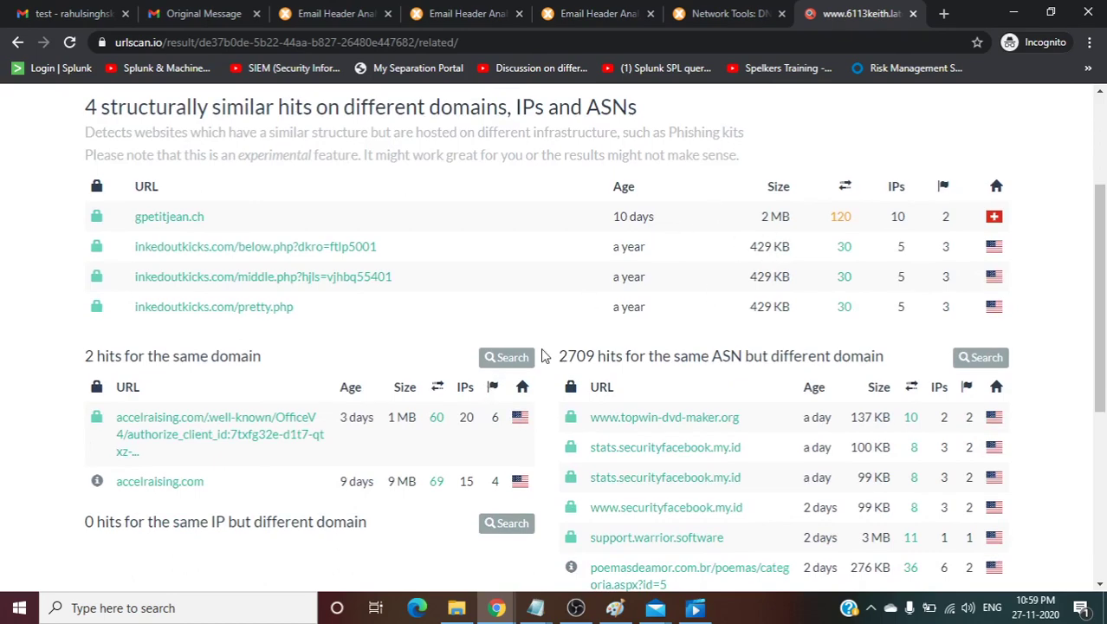
scroll(527, 358, down, 1)
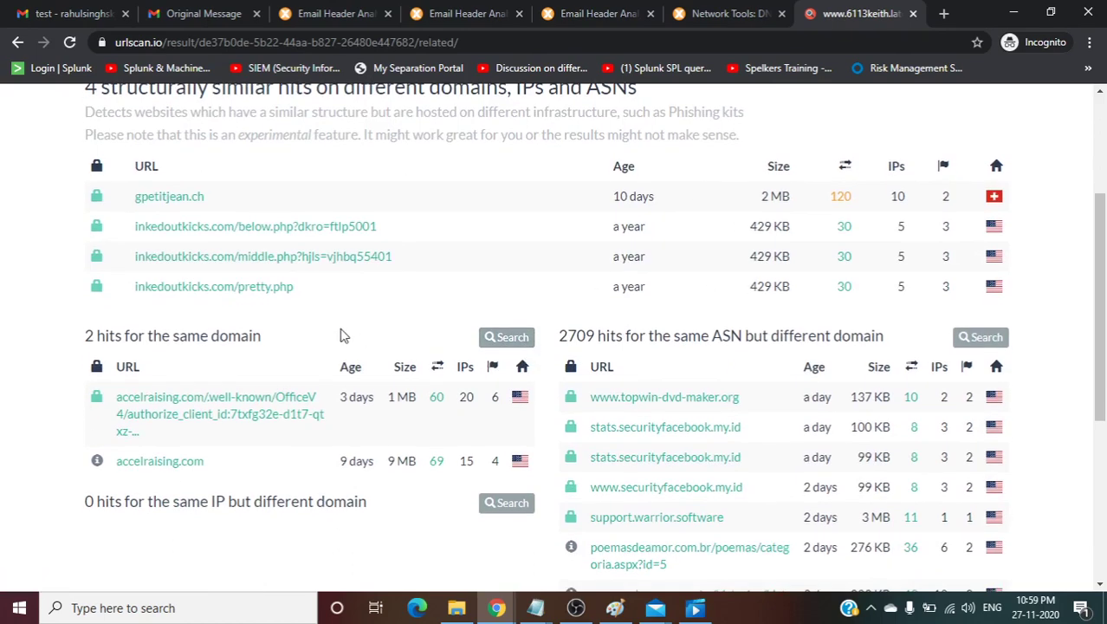
scroll(342, 334, up, 1)
scroll(238, 382, down, 2)
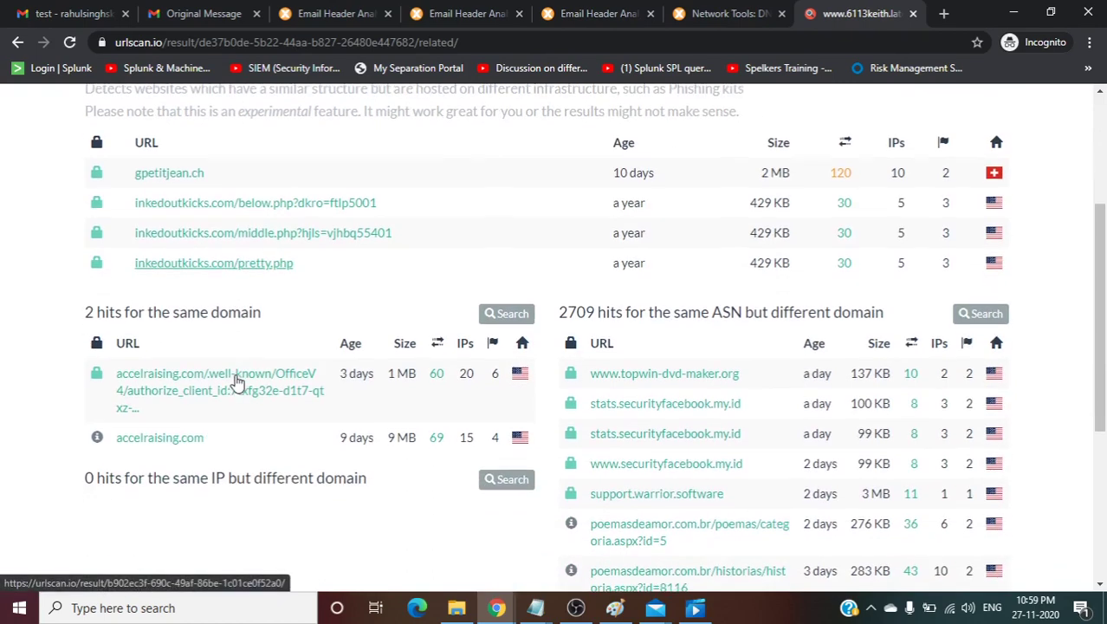
scroll(237, 382, down, 1)
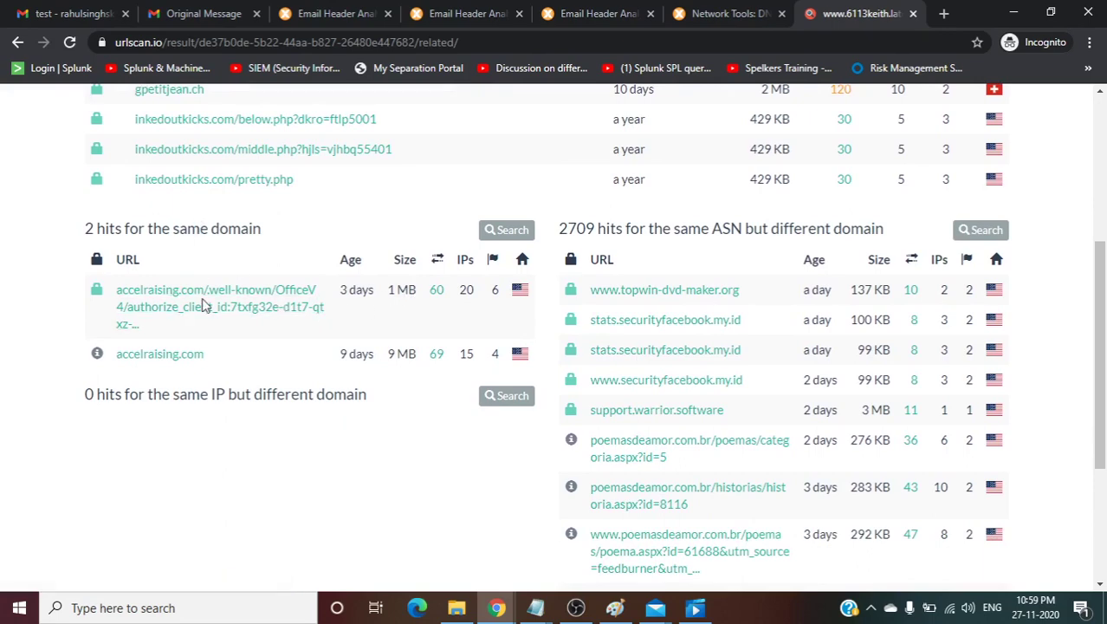
scroll(202, 306, up, 3)
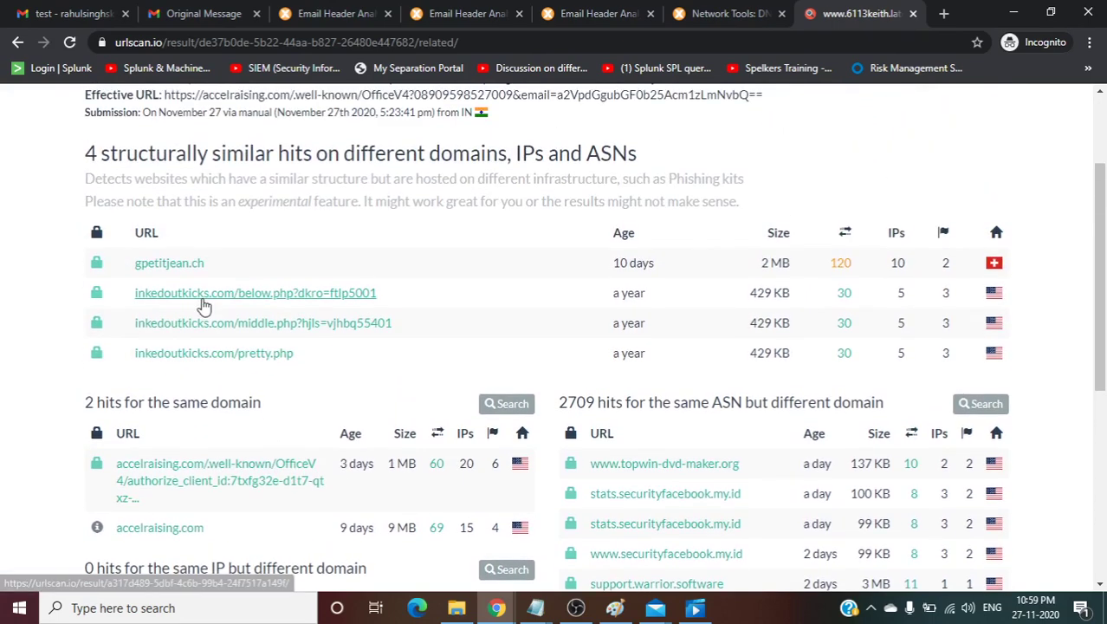
scroll(202, 306, up, 2)
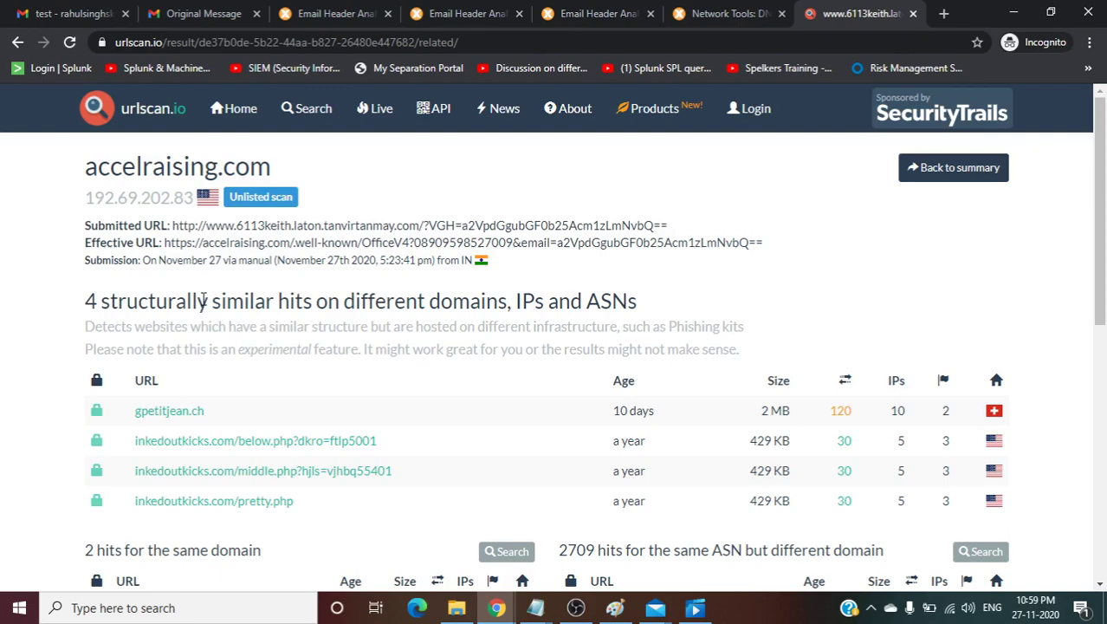
- Return to the scan summary and highlight the urlscan.io verdict and the Google Safe Browsing rating
click(17, 43)
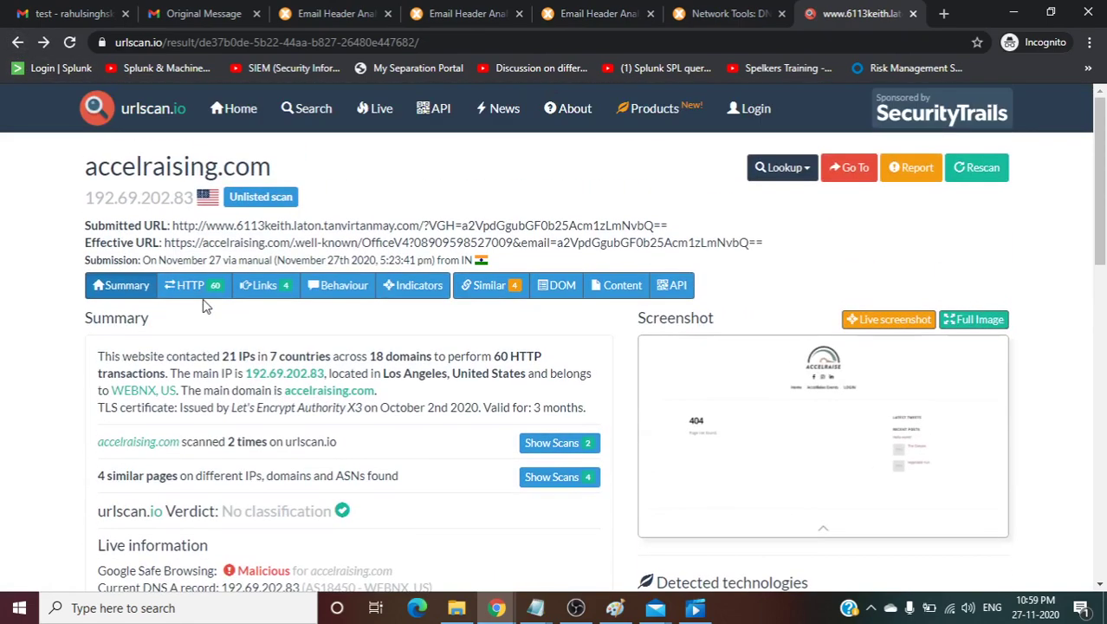
scroll(205, 305, down, 3)
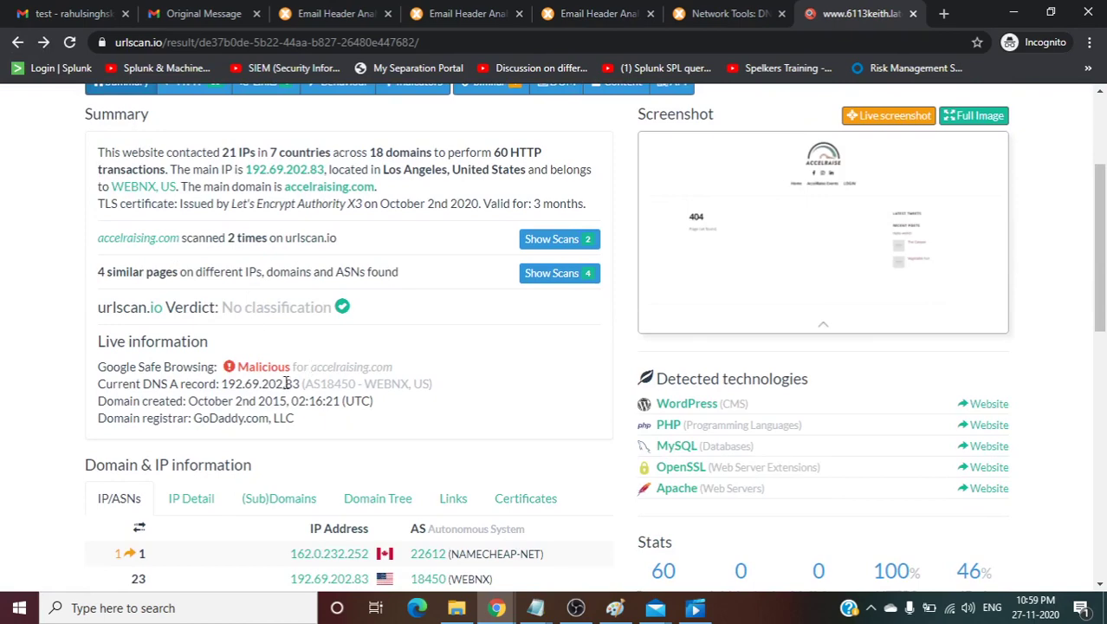
mouse_move(750, 279)
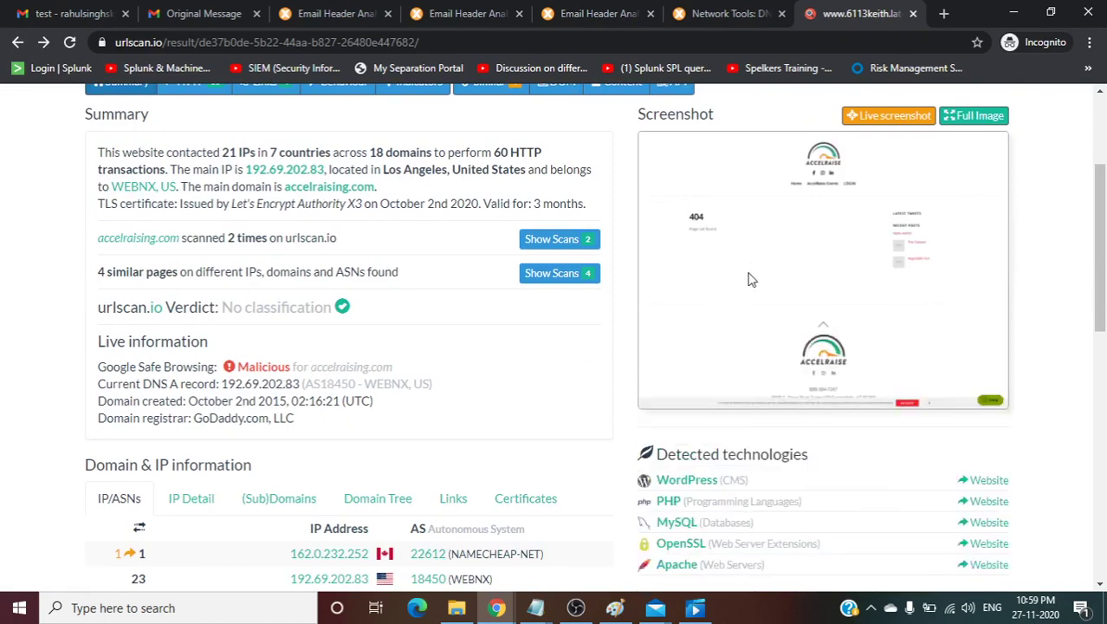
scroll(749, 273, up, 1)
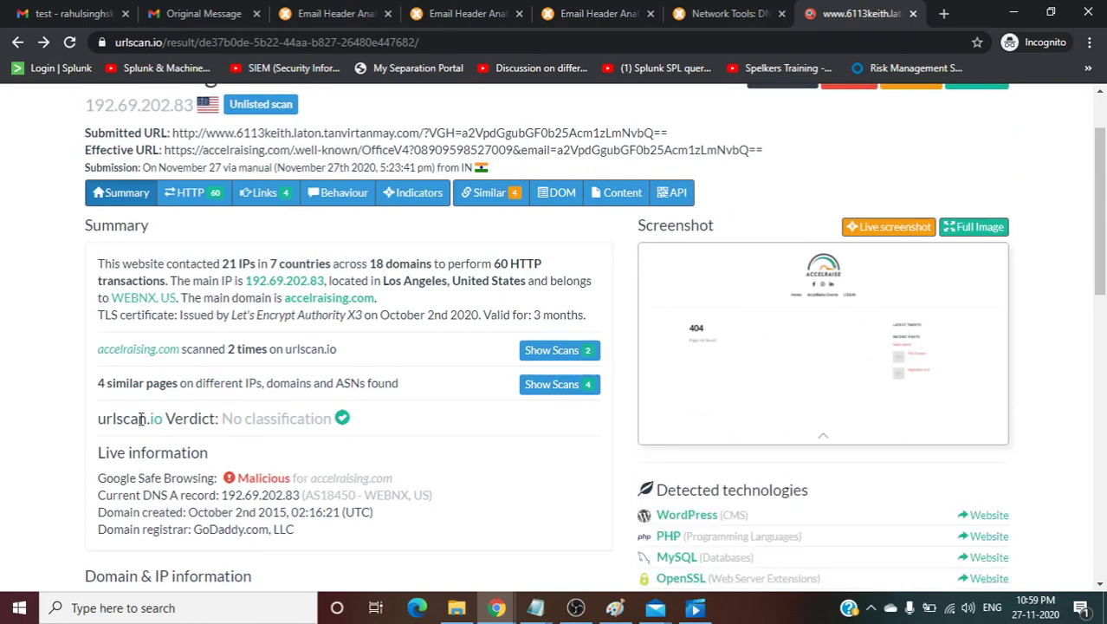
drag(219, 423, 333, 423)
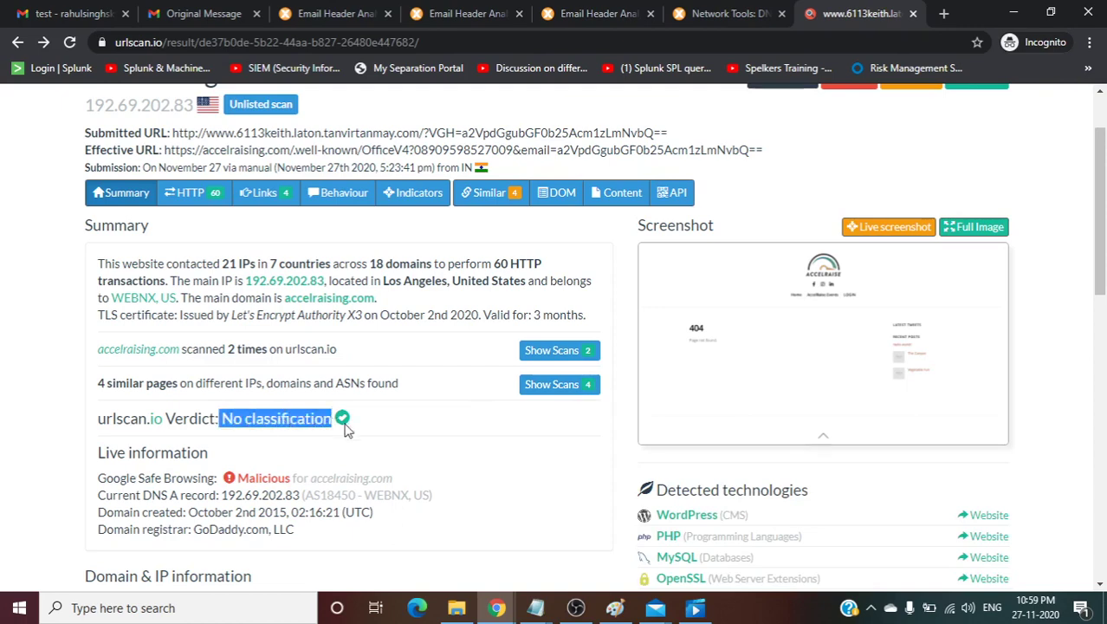
scroll(329, 442, down, 1)
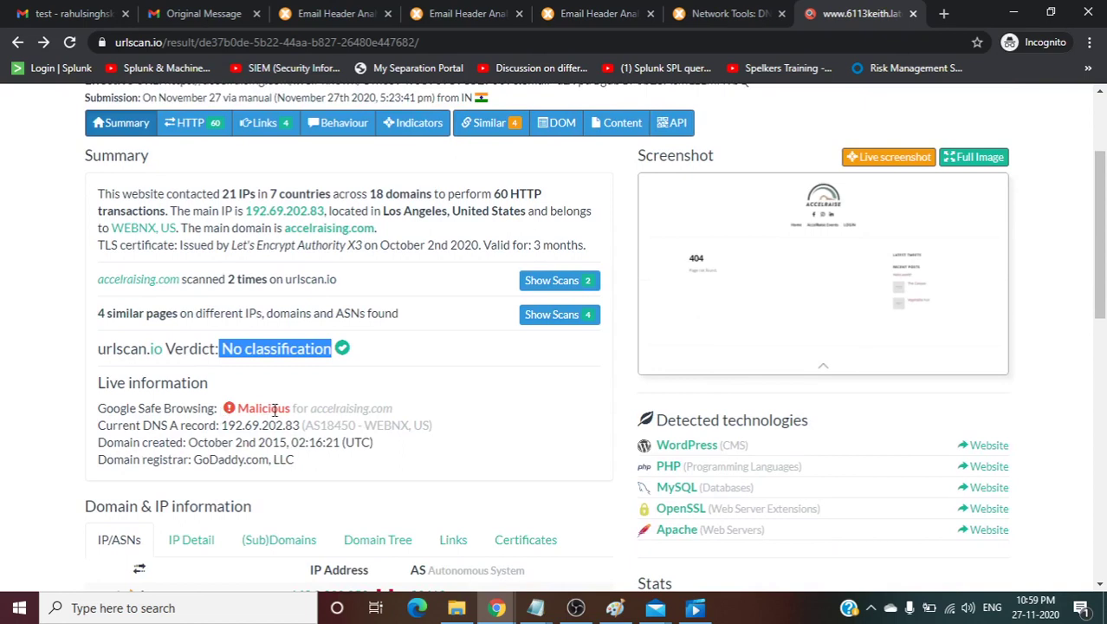
double_click(274, 411)
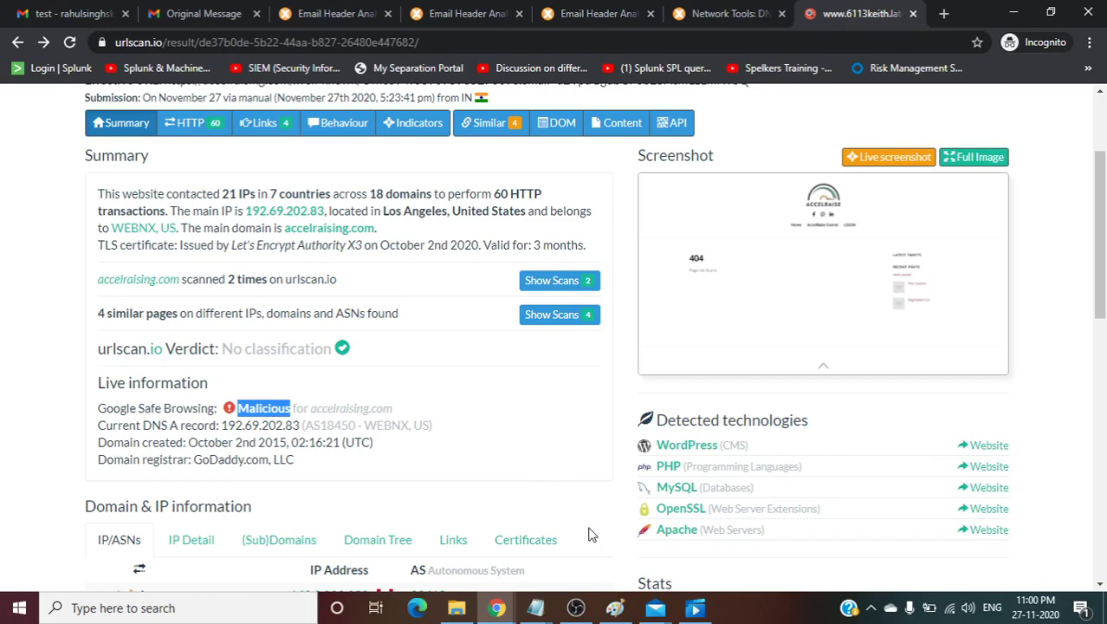
- Switch to the suspicious email in Mail, highlight the sender's domain, and read through the password-expiry message
click(656, 607)
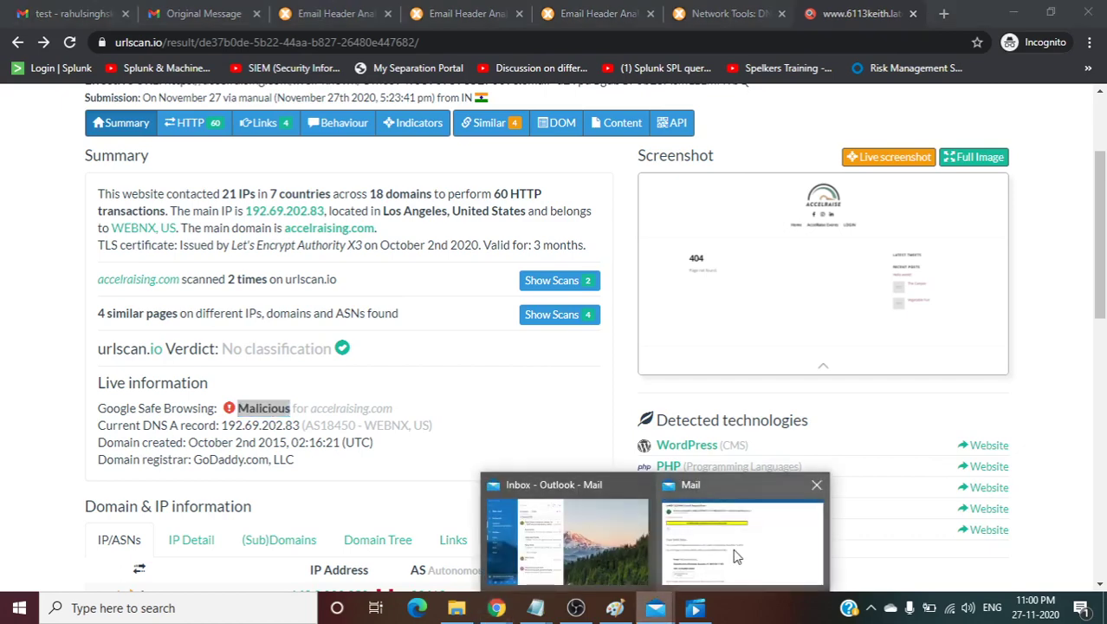
click(736, 556)
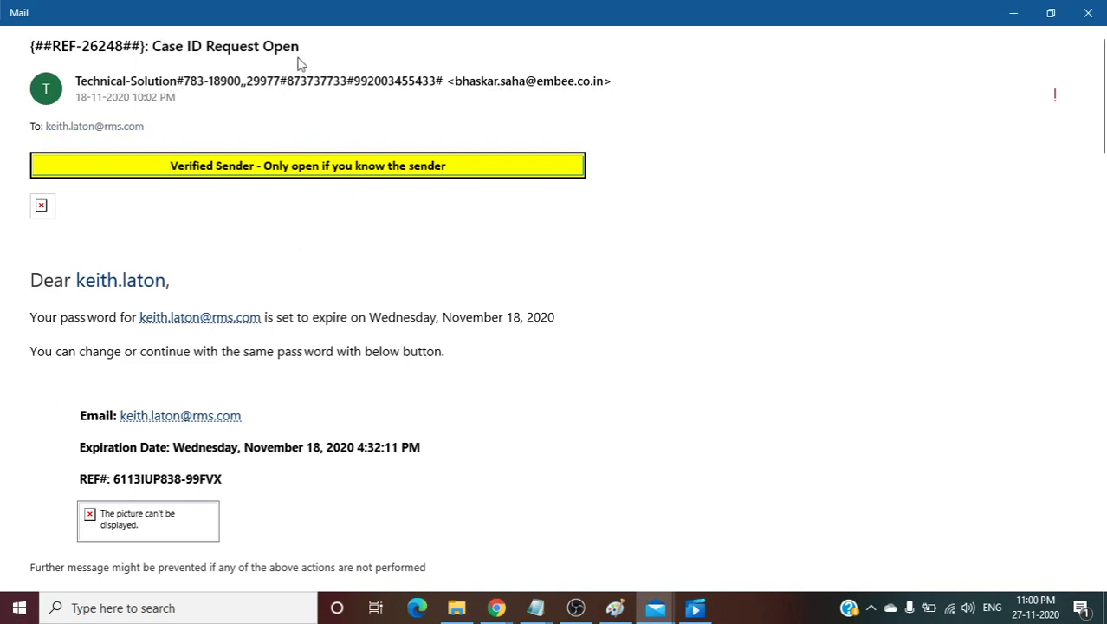
drag(534, 79, 611, 82)
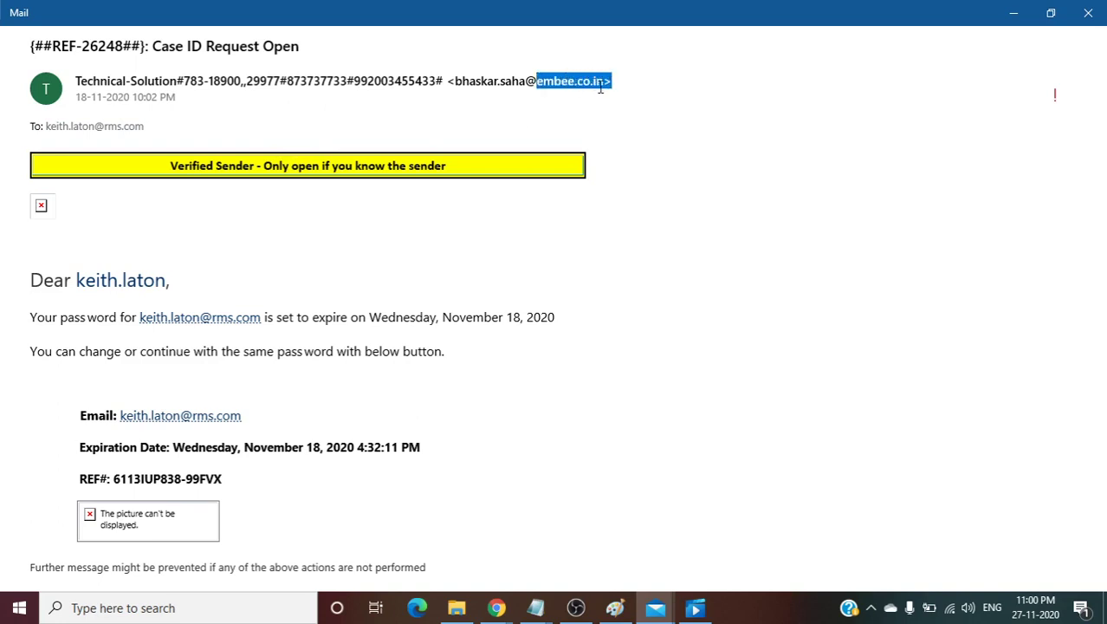
click(338, 277)
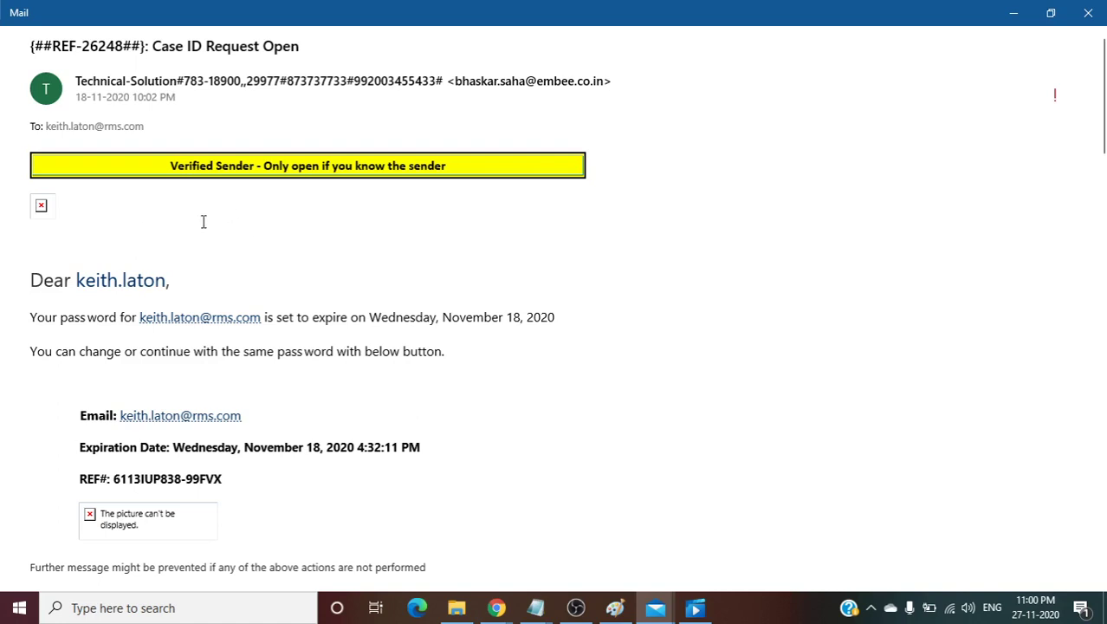
scroll(253, 264, down, 3)
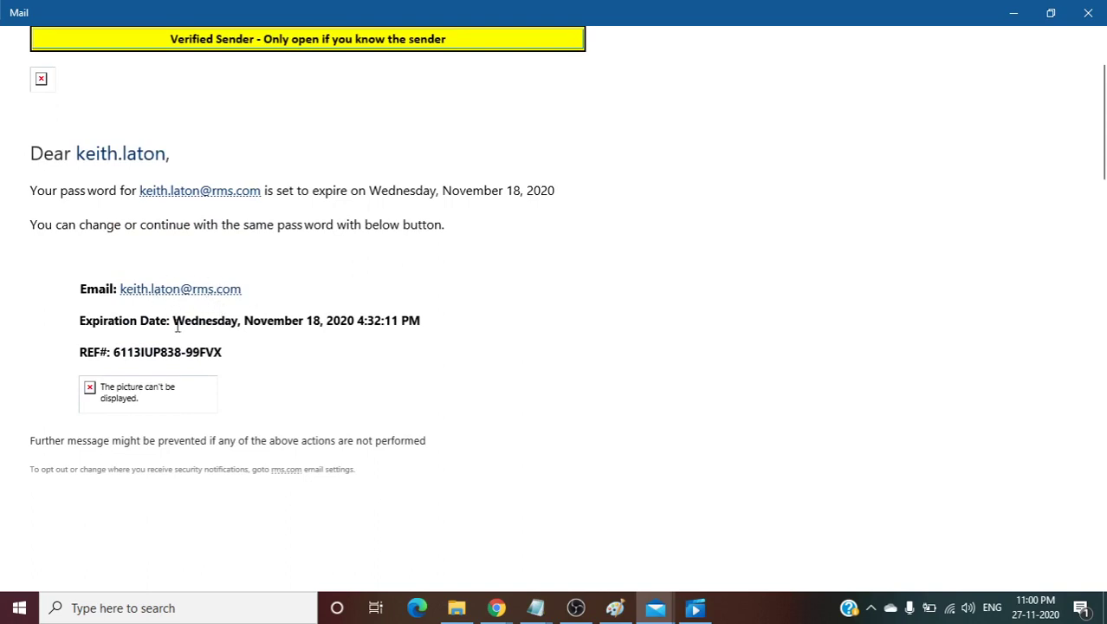
mouse_move(131, 414)
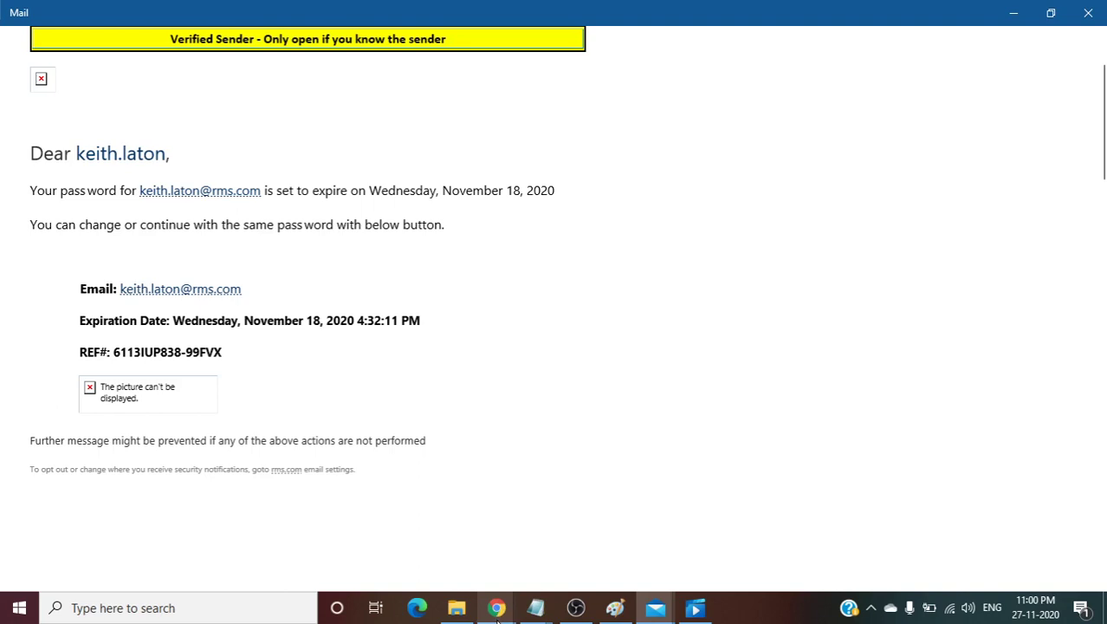
mouse_move(497, 613)
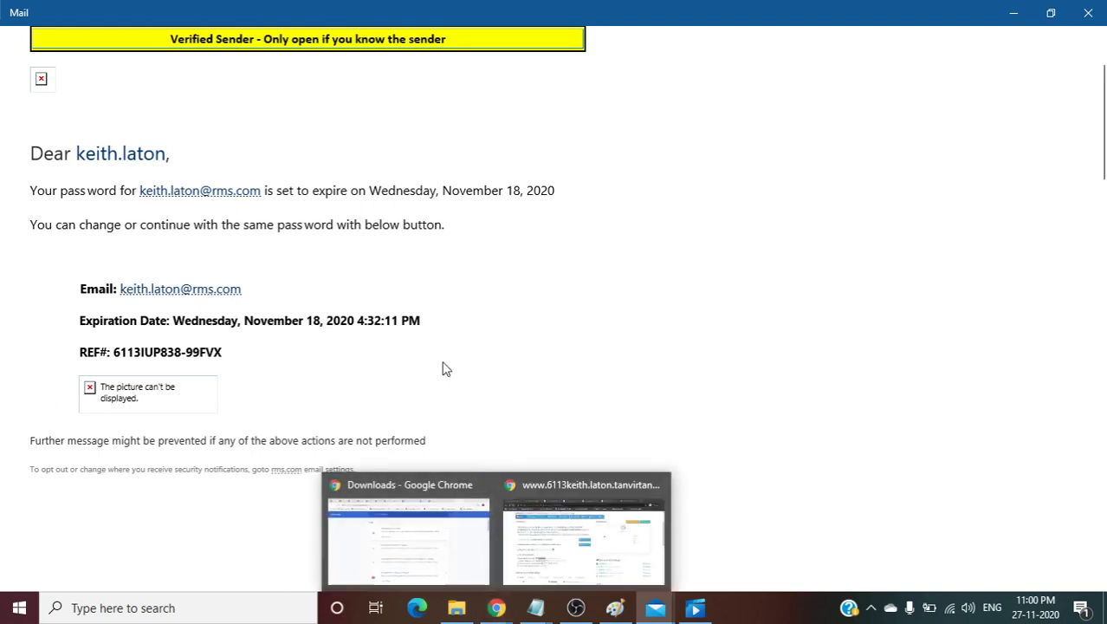
scroll(443, 366, up, 3)
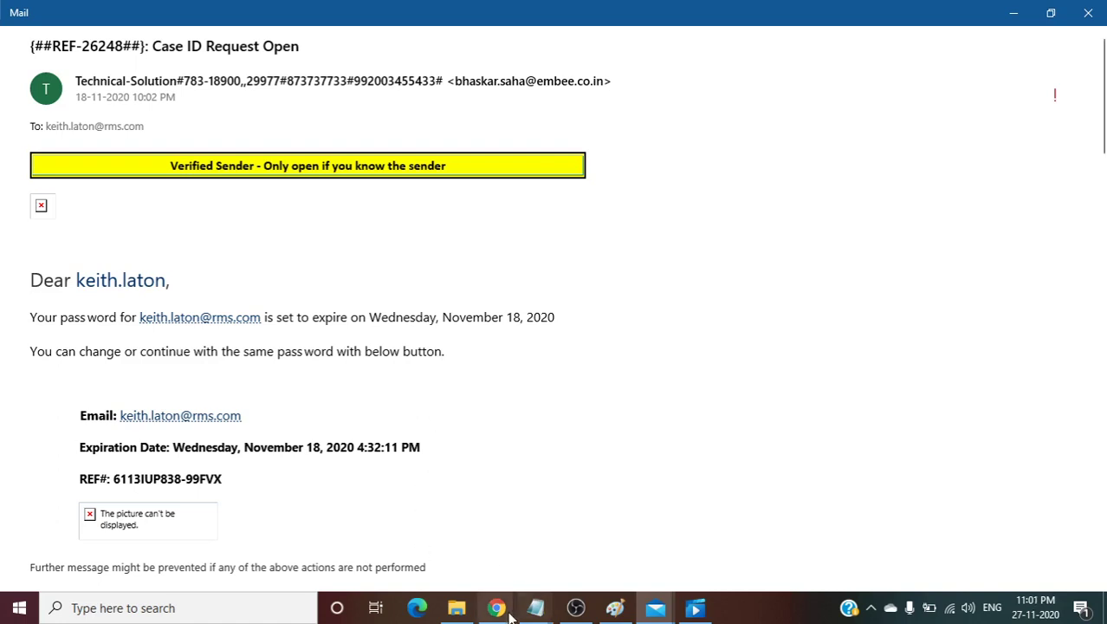
- Switch back to the urlscan.io result in Chrome and highlight the main IP 192.69.202.83 in its summary
mouse_move(503, 613)
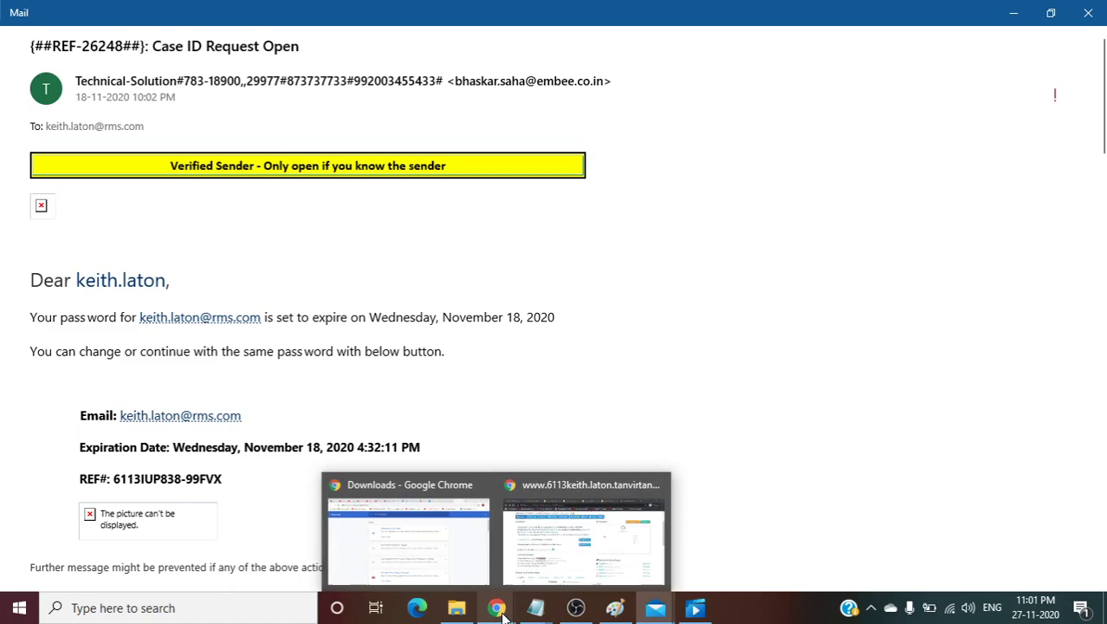
click(553, 521)
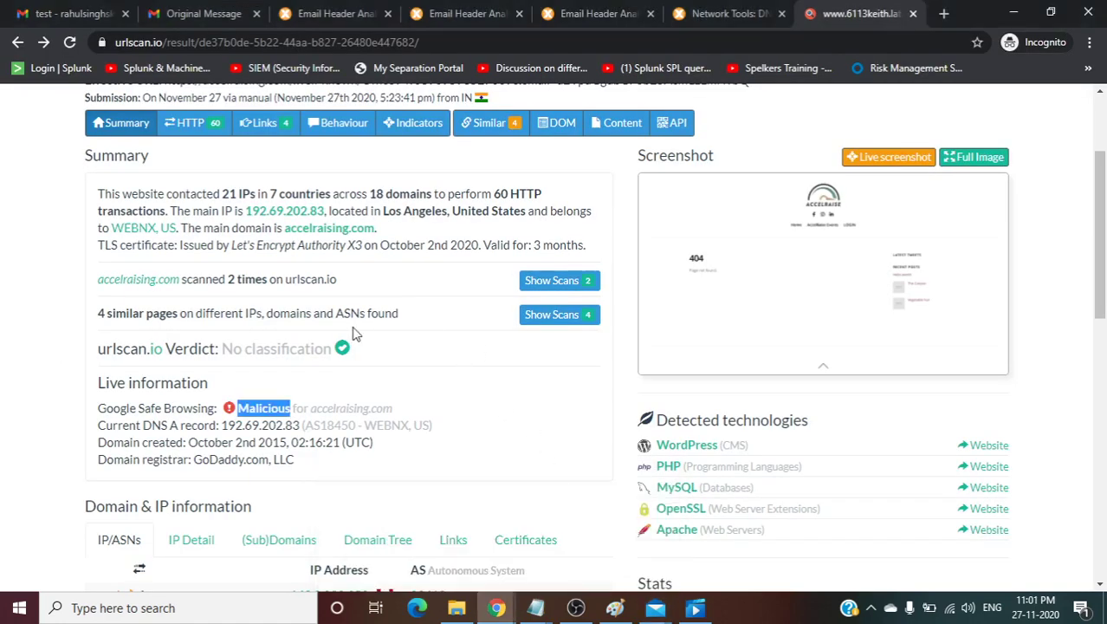
scroll(383, 350, up, 2)
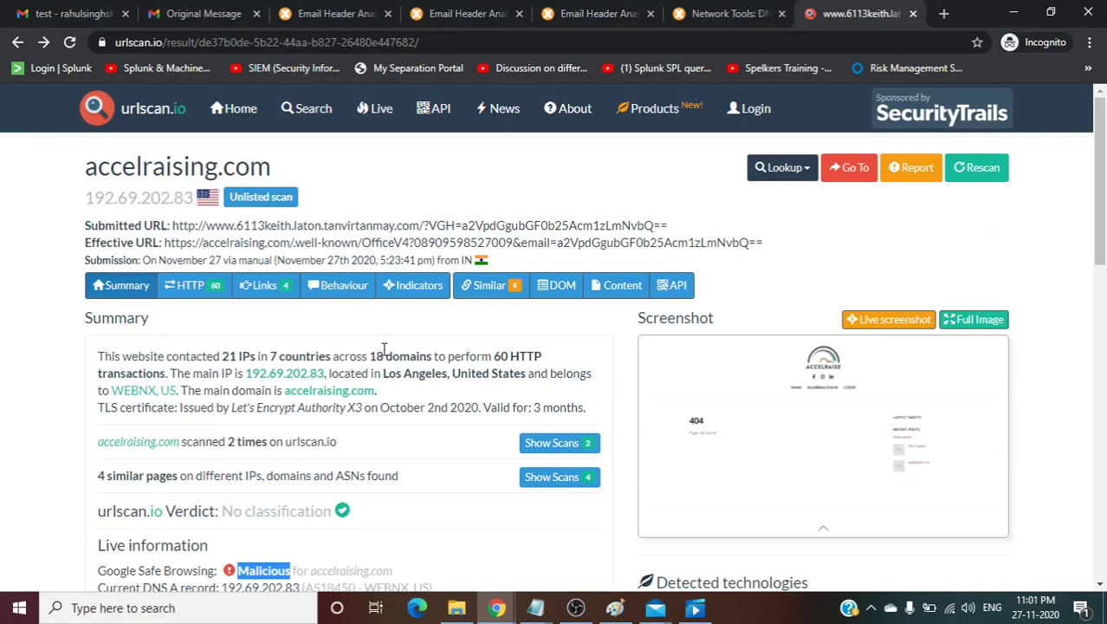
scroll(384, 350, down, 4)
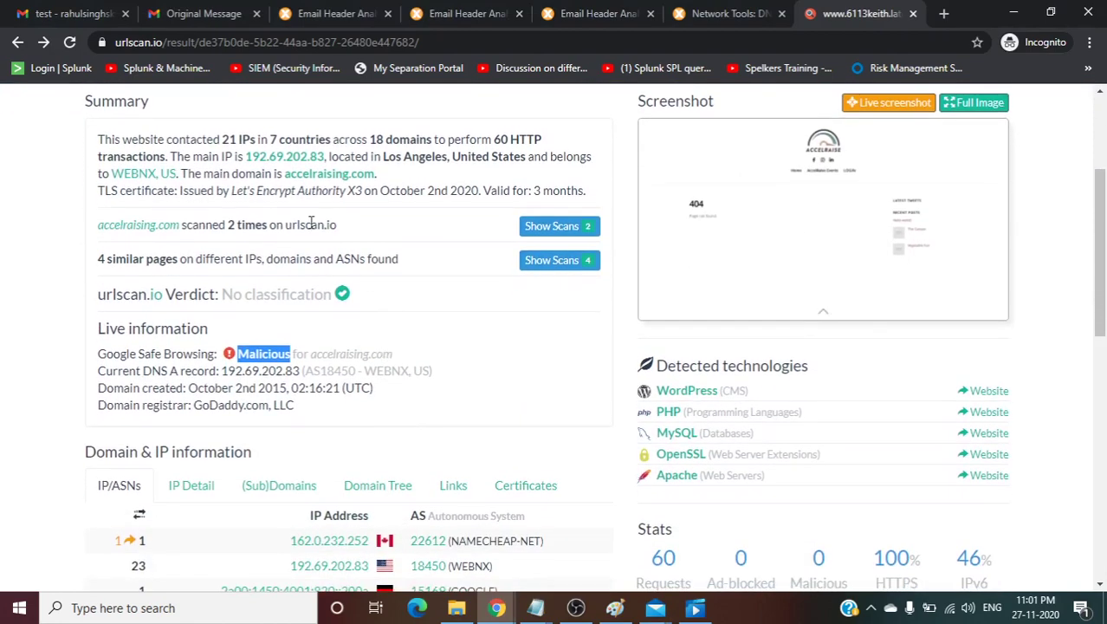
scroll(303, 420, down, 3)
scroll(299, 424, up, 2)
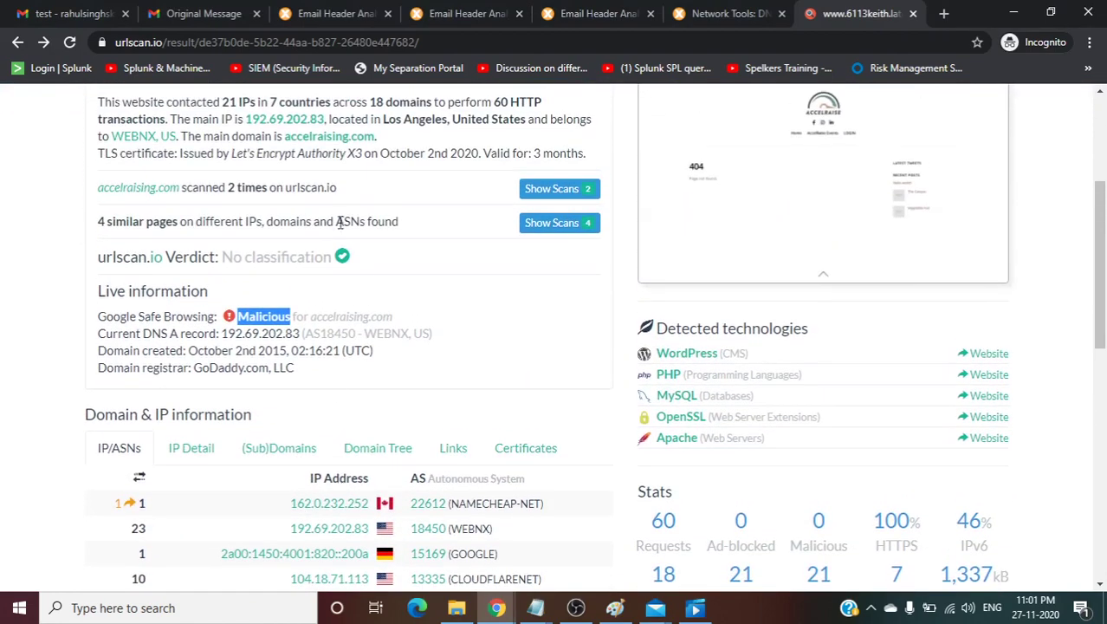
scroll(340, 221, up, 4)
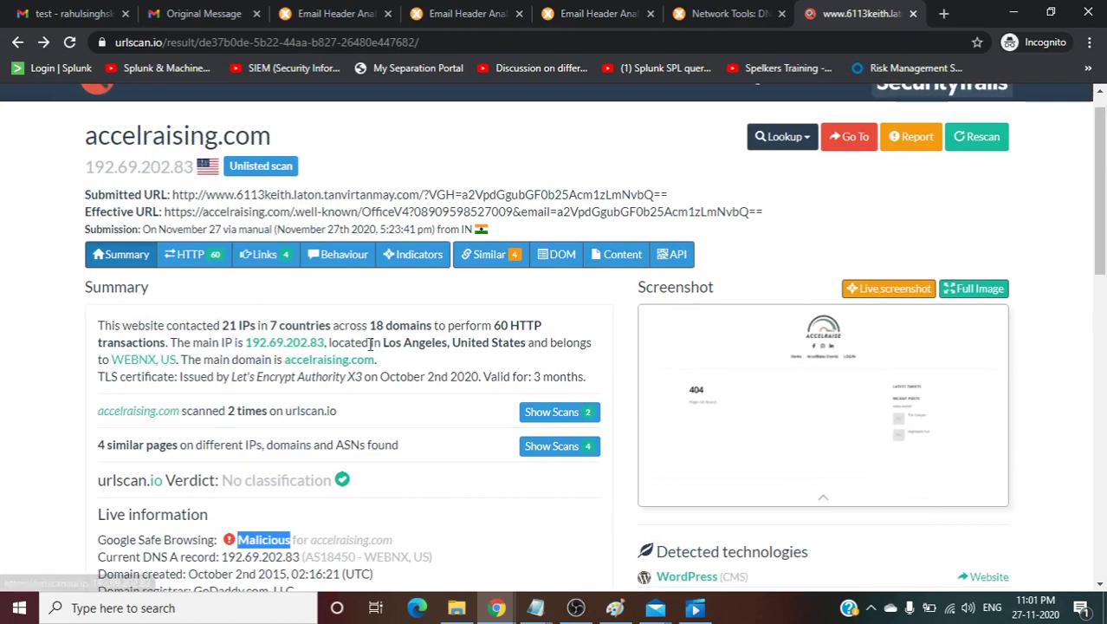
scroll(446, 461, down, 1)
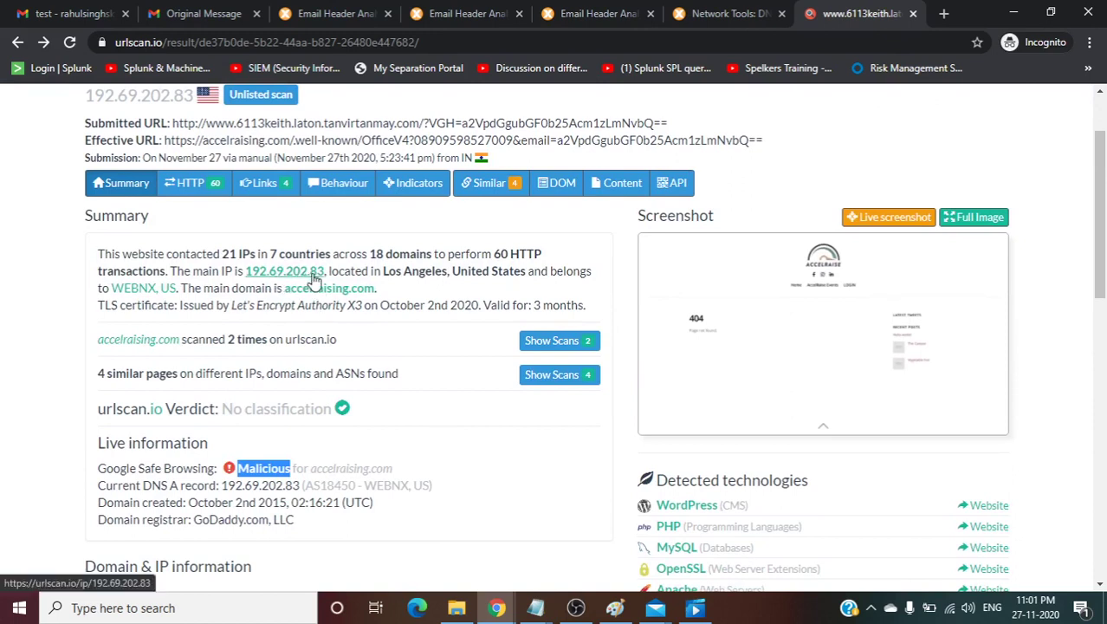
drag(325, 272, 246, 276)
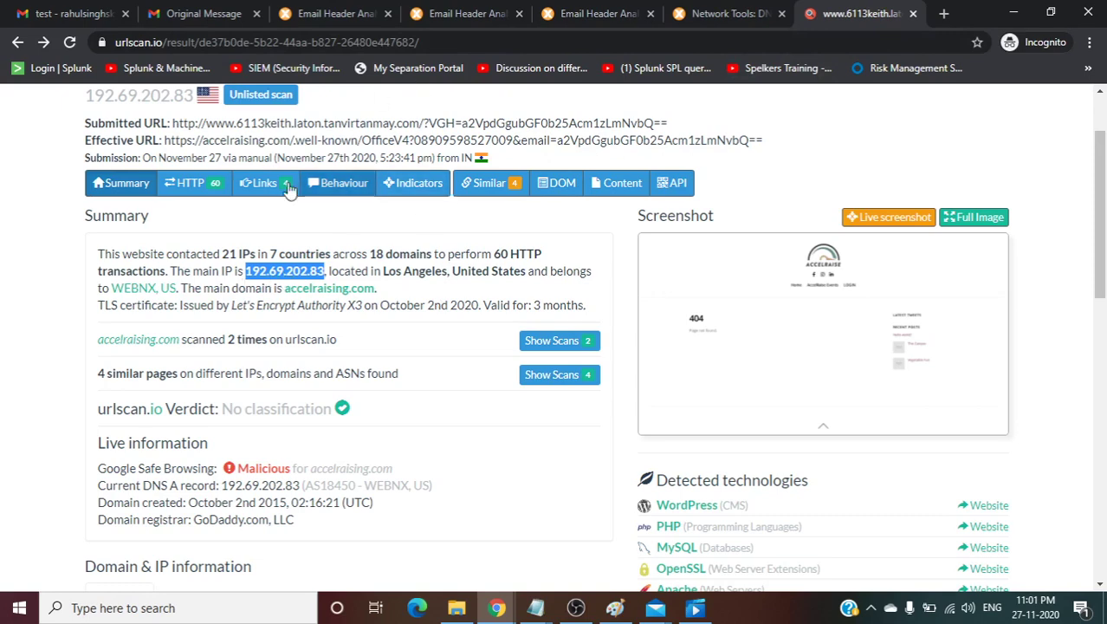
- Rerun the MxToolbox blacklist check for 192.69.202.83 and look through the status of each listed blacklist
click(602, 14)
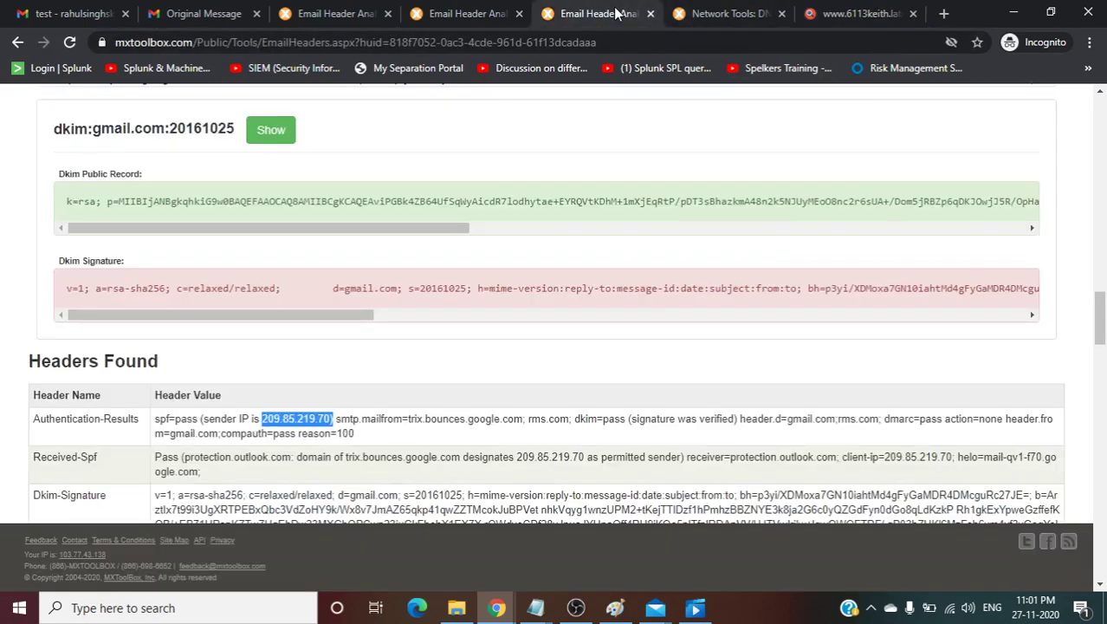
click(727, 14)
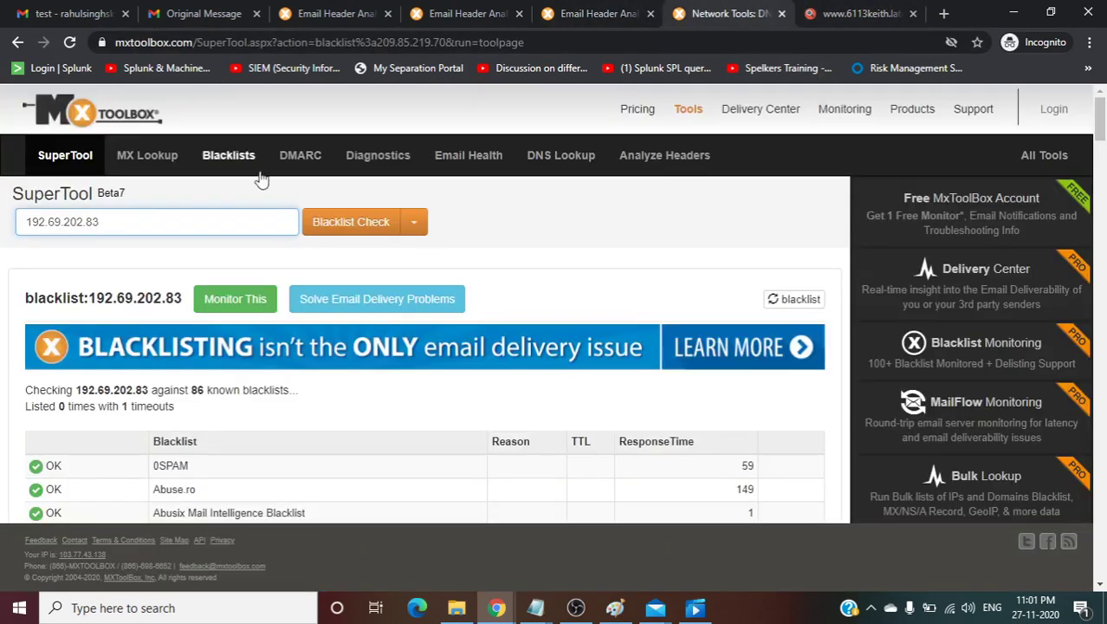
double_click(122, 219)
click(121, 219)
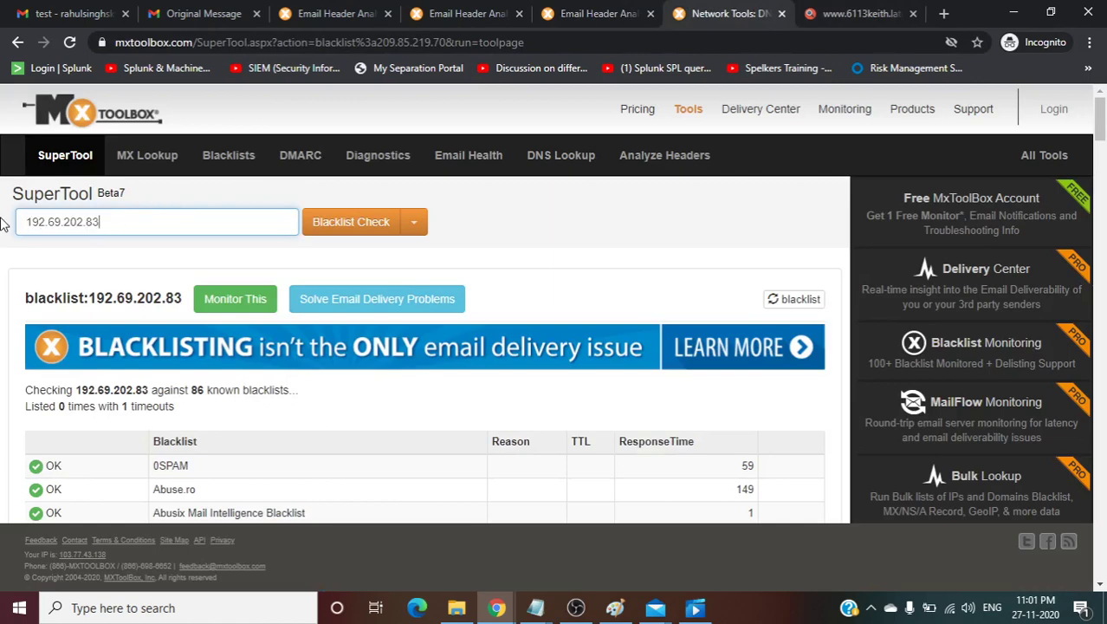
click(345, 232)
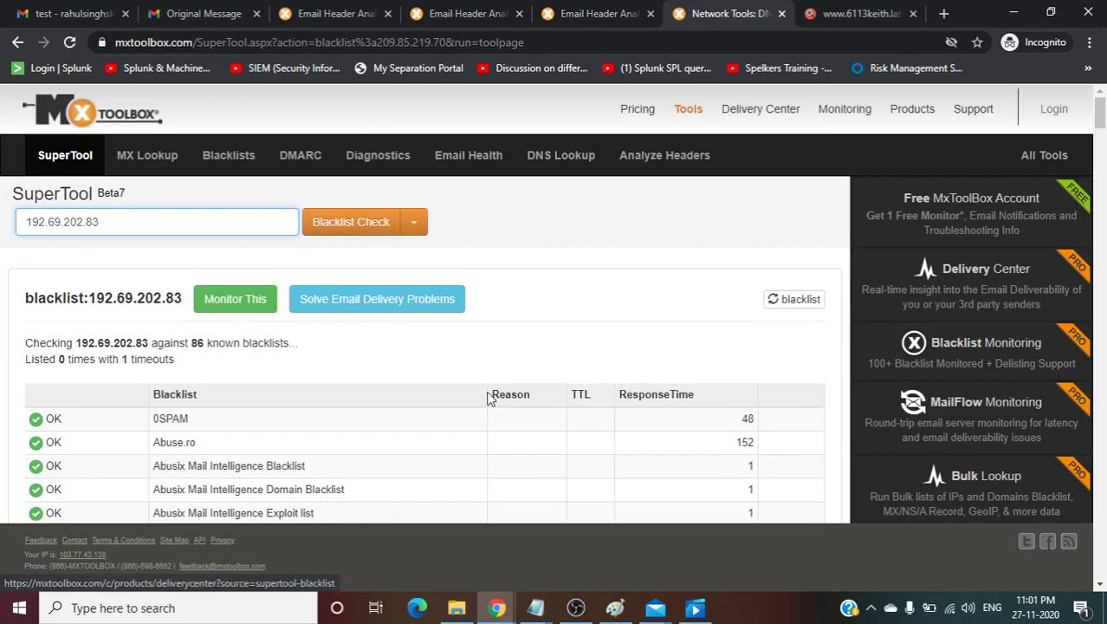
scroll(316, 357, down, 2)
scroll(195, 376, down, 15)
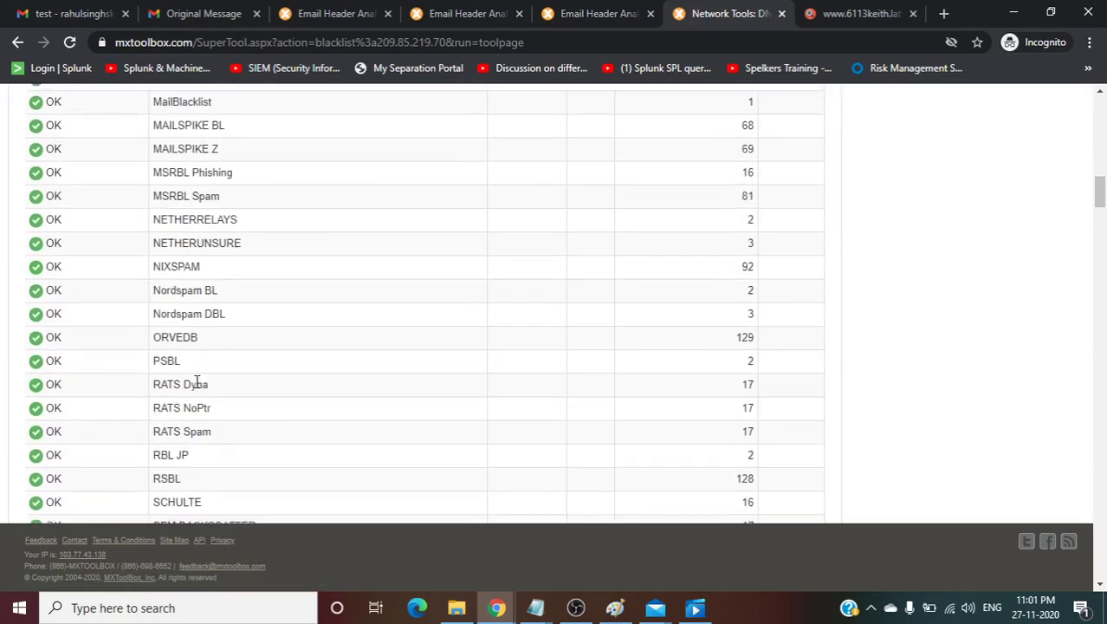
scroll(197, 382, up, 20)
scroll(196, 382, down, 20)
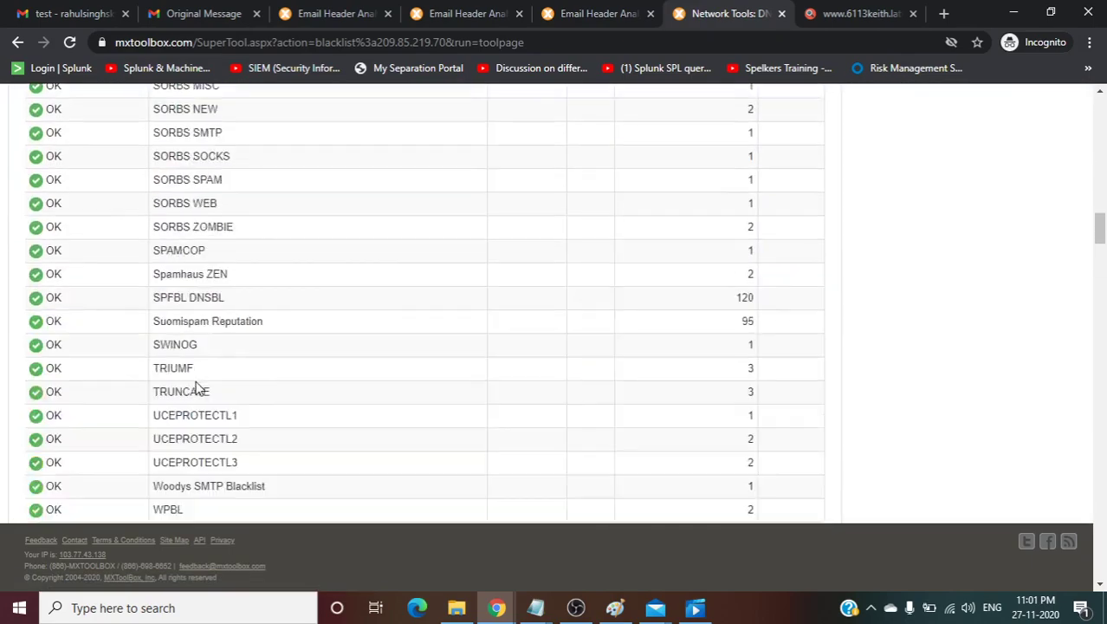
- Compare the MxToolbox blacklist summary for 192.69.202.83 with the urlscan.io scan summary and its live information
scroll(196, 382, up, 8)
scroll(196, 382, up, 14)
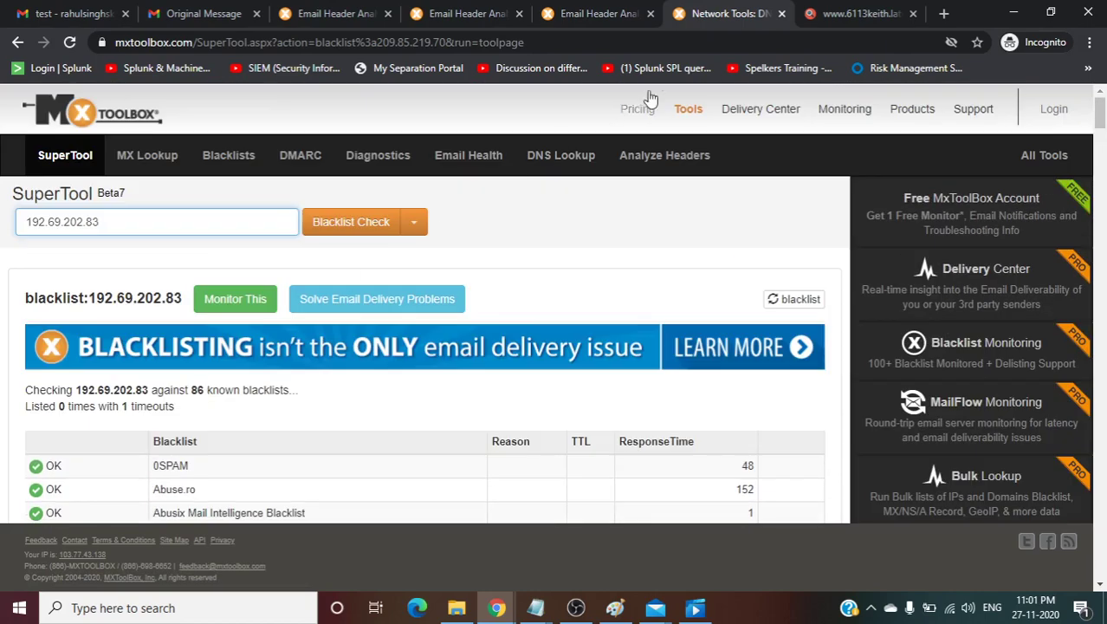
click(863, 10)
scroll(327, 364, down, 1)
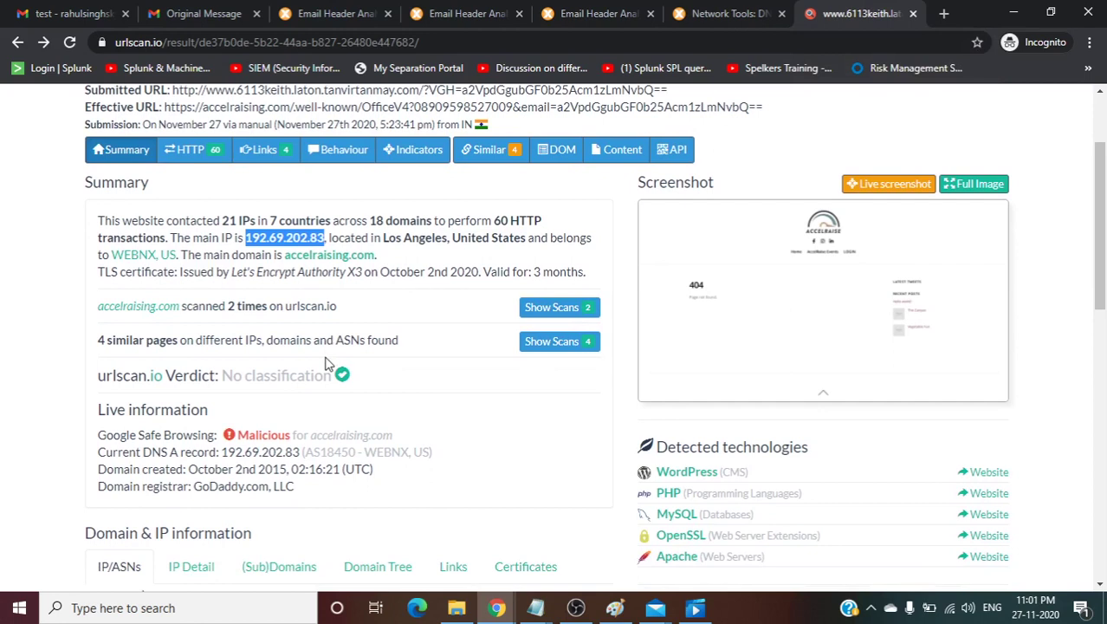
click(708, 19)
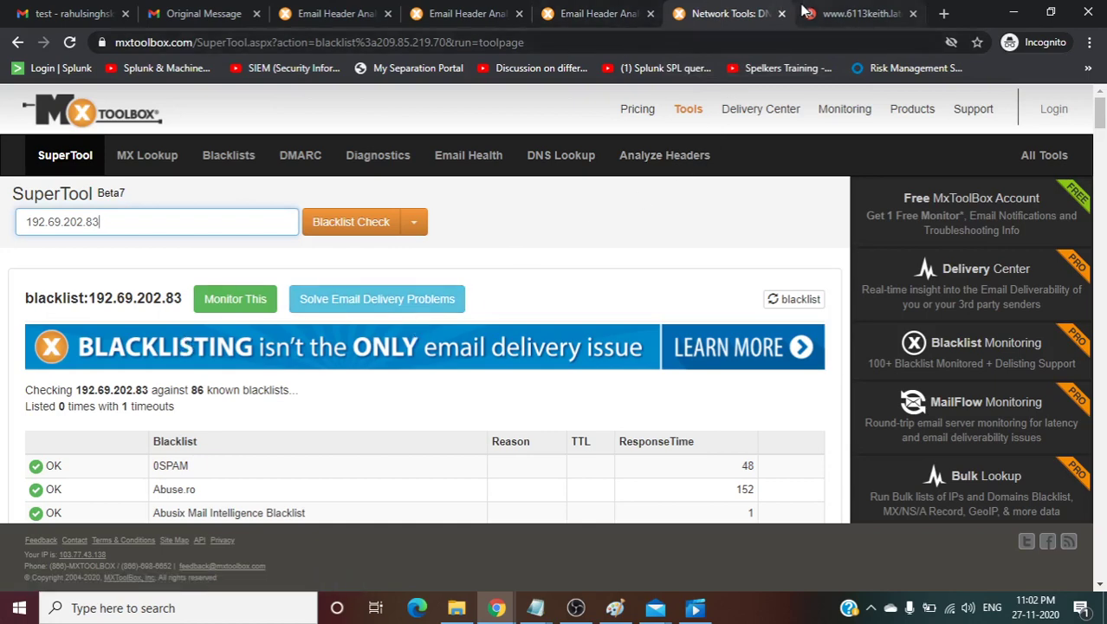
click(827, 13)
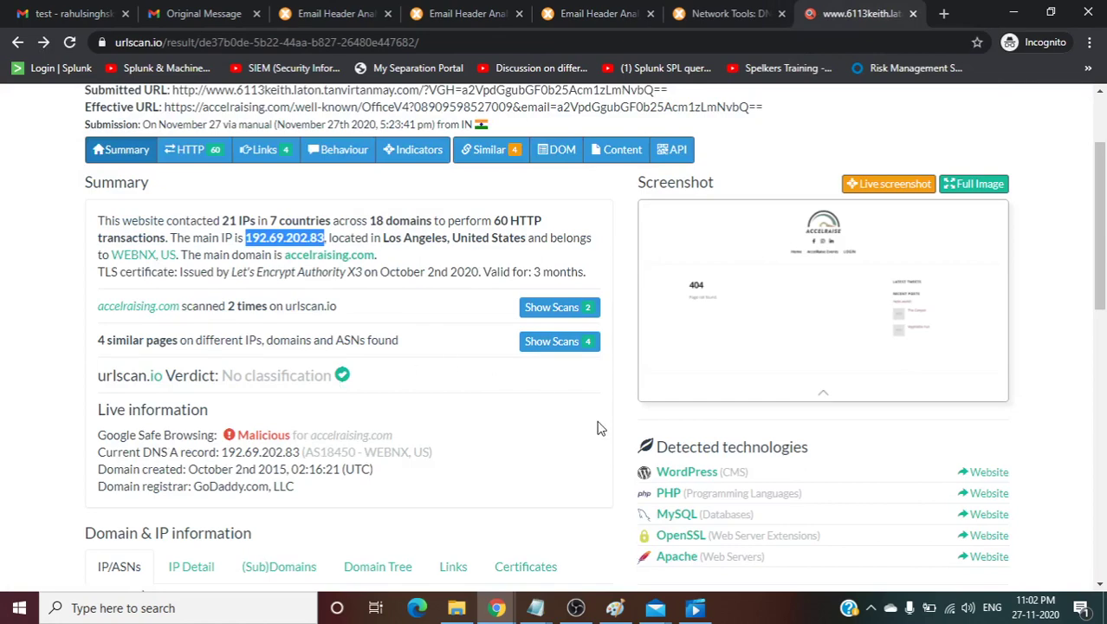
- Switch to the suspicious email's window in Mail and review its sender, warning banner and password-expiry message once more
click(656, 607)
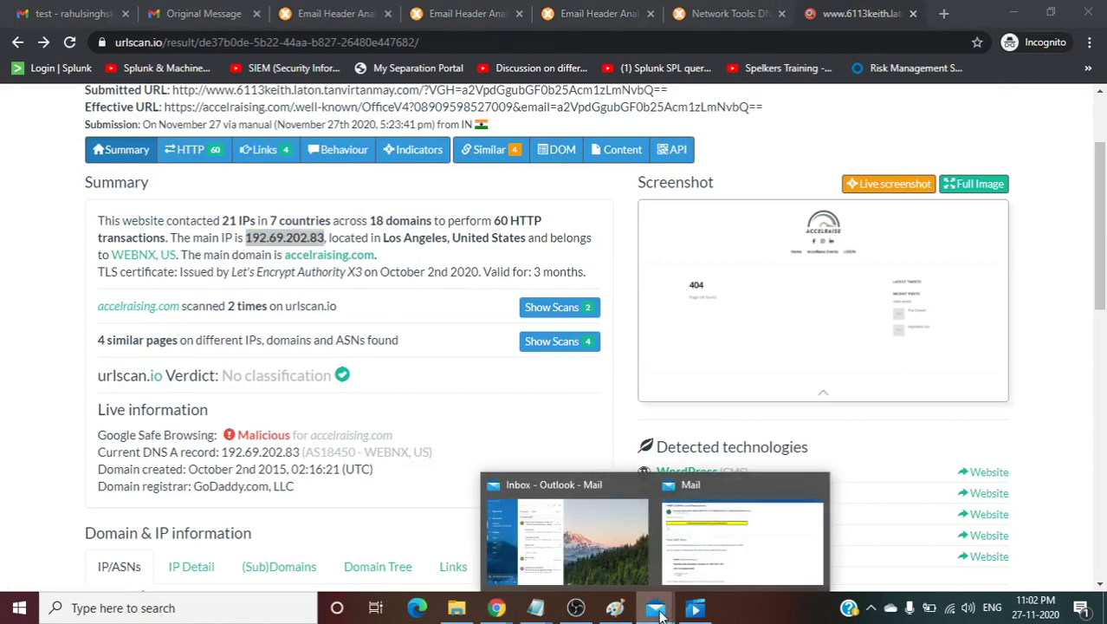
click(755, 542)
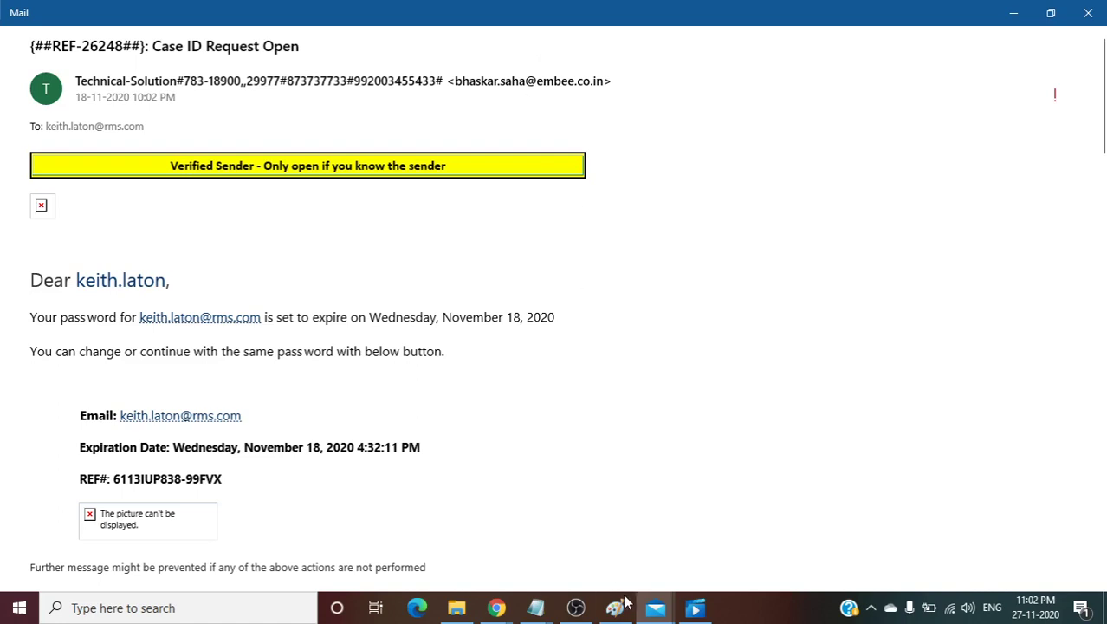
mouse_move(695, 607)
scroll(397, 345, down, 3)
scroll(397, 344, up, 3)
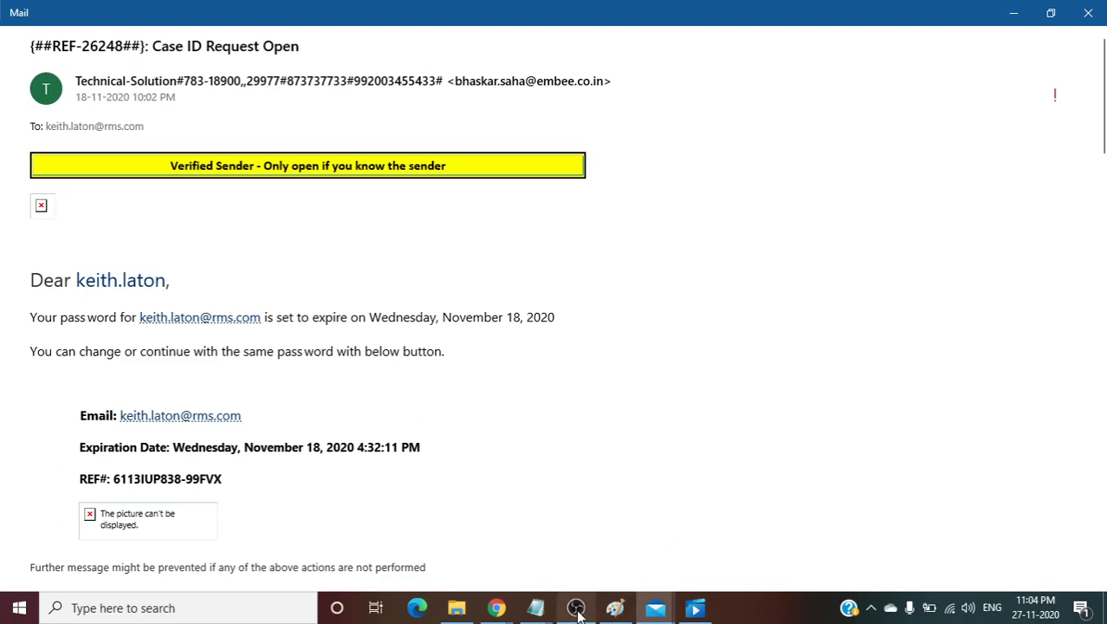
mouse_move(577, 611)
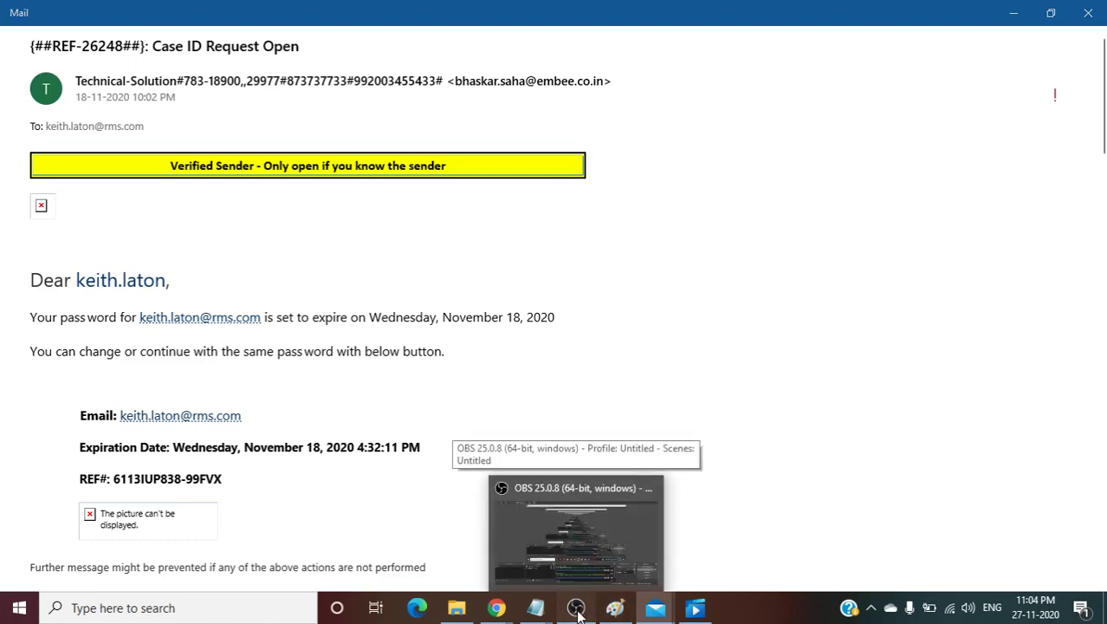